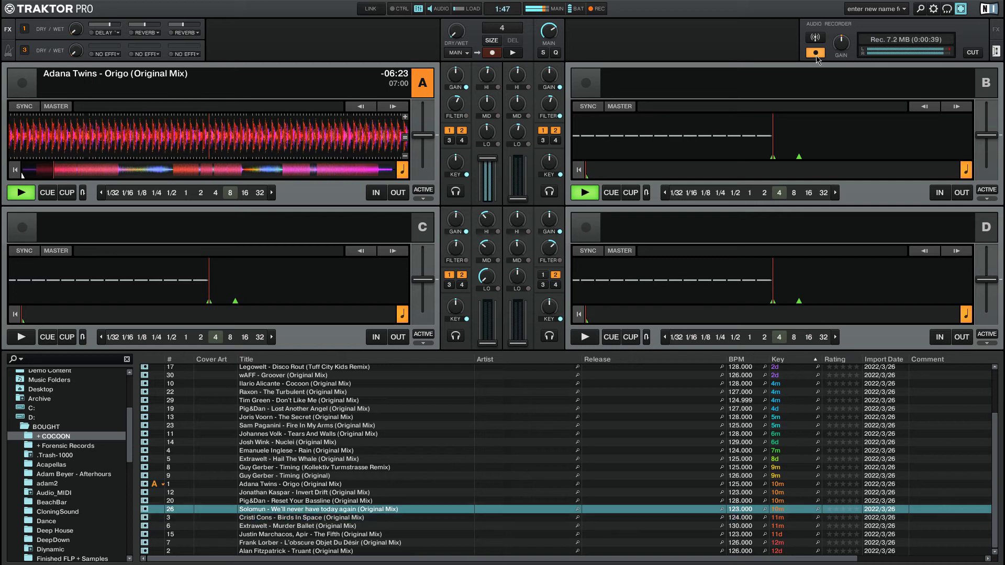
- Pick Frank Lorber - L'obscure Objet Du Désir (Original Mix) in the COCOON track list and load it onto deck B
{"action": "key", "text": "Down"}
{"action": "key", "text": "Down"}
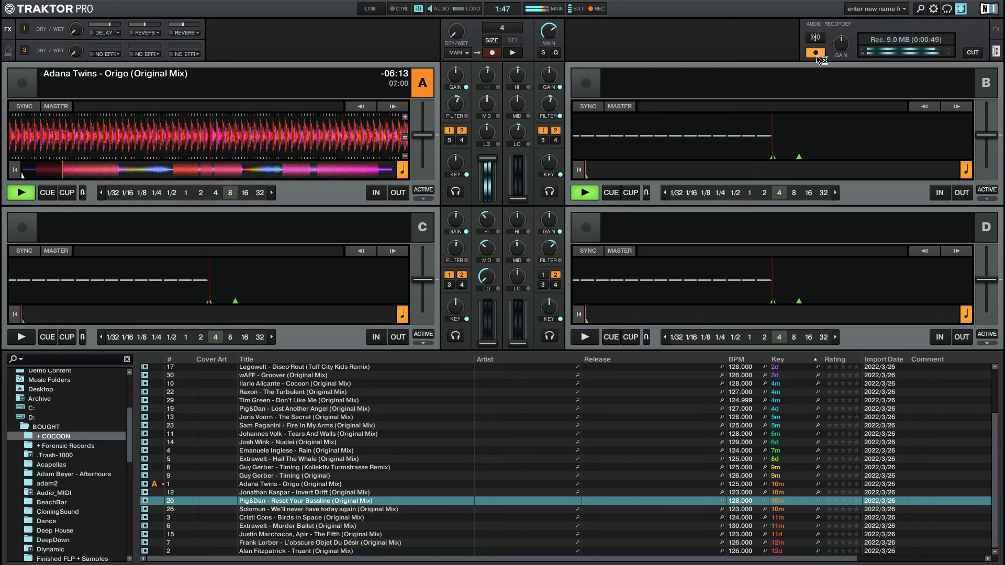
{"action": "key", "text": "Down"}
{"action": "key", "text": "Down"}
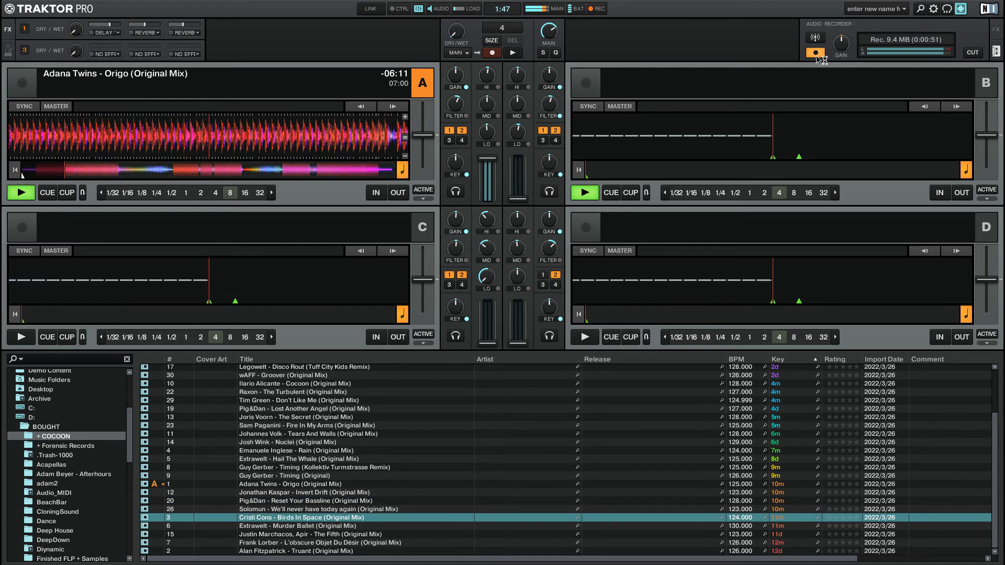
{"action": "key", "text": "Up"}
{"action": "key", "text": "Up"}
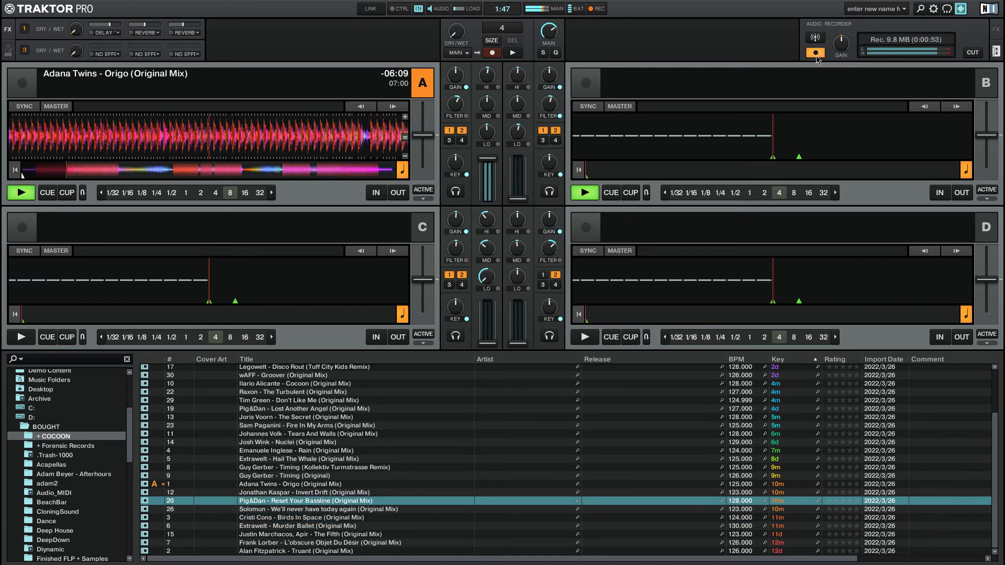
{"action": "key", "text": "Down"}
{"action": "key", "text": "Down"}
{"action": "key", "text": "Down"}
{"action": "key", "text": "Down"}
{"action": "key", "text": "Down"}
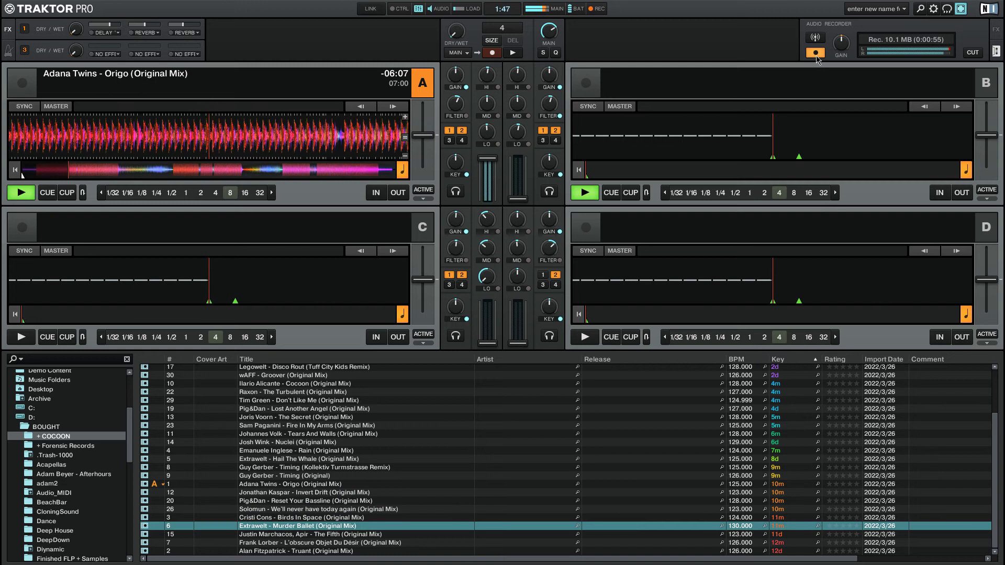
{"action": "key", "text": "ctrl+Right"}
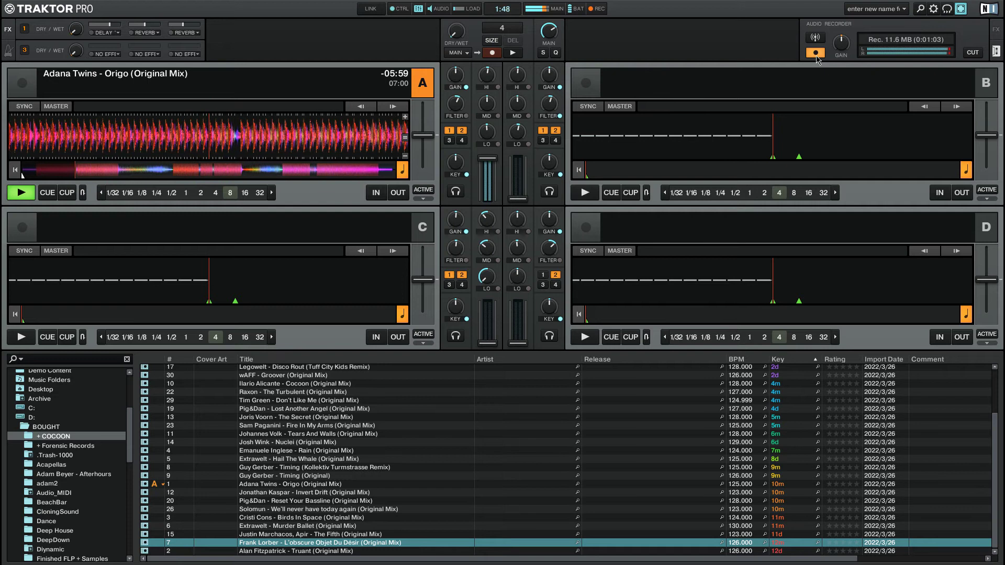
{"action": "key", "text": "ctrl+Right"}
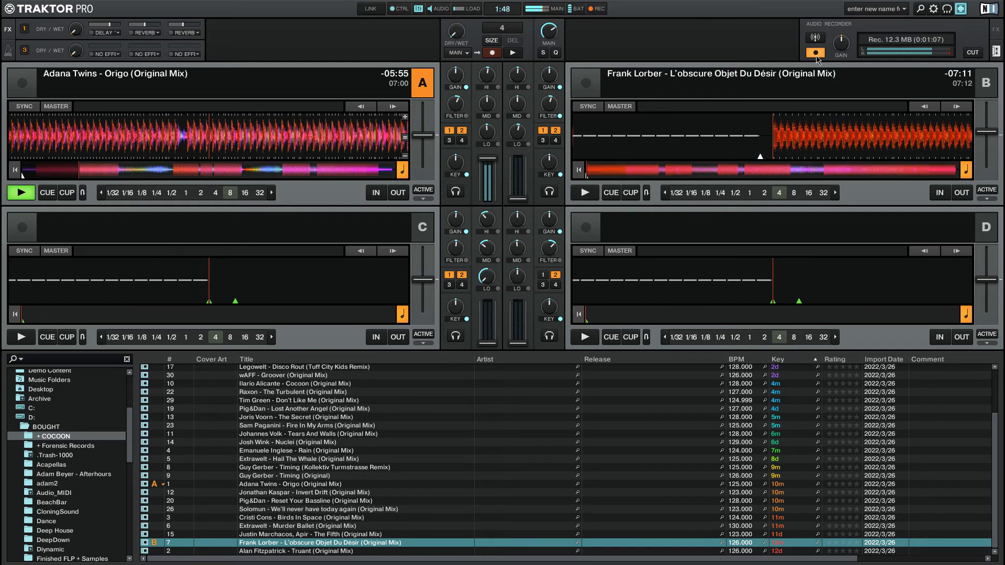
- Cue deck B in the headphones, start its playback and run an 8-beat loop at the beginning of the track
{"action": "key", "text": "h"}
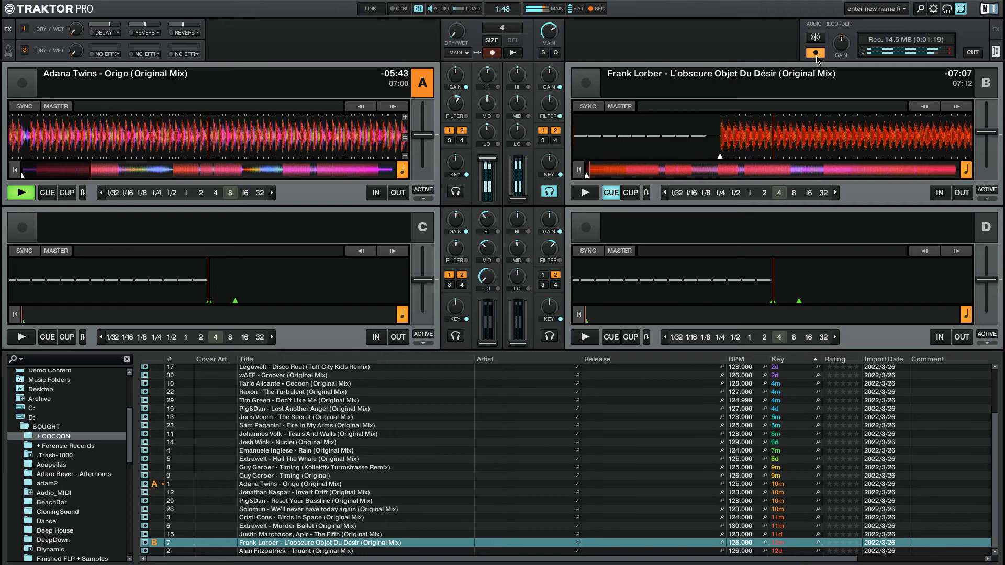
{"action": "key", "text": "space"}
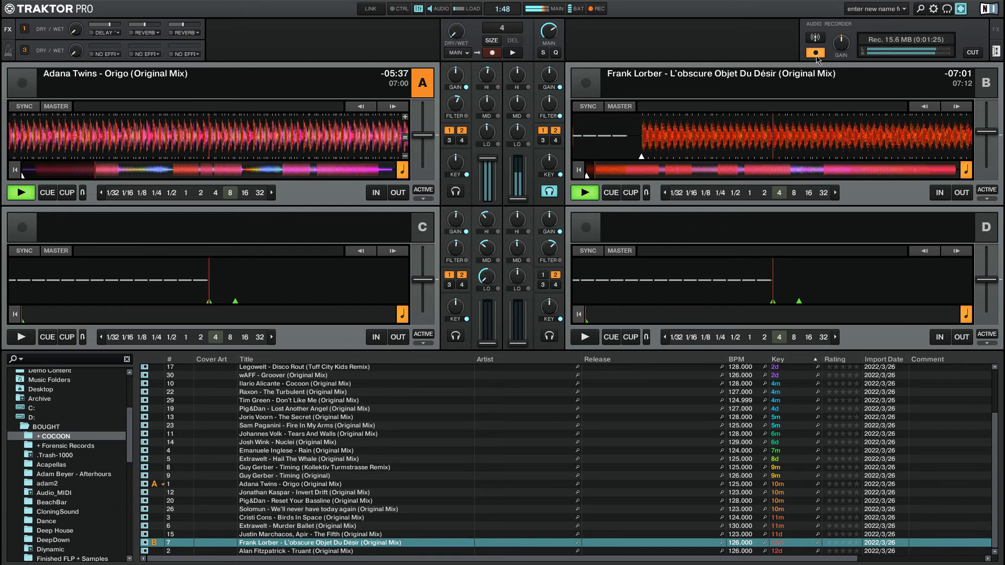
{"action": "key", "text": "Right"}
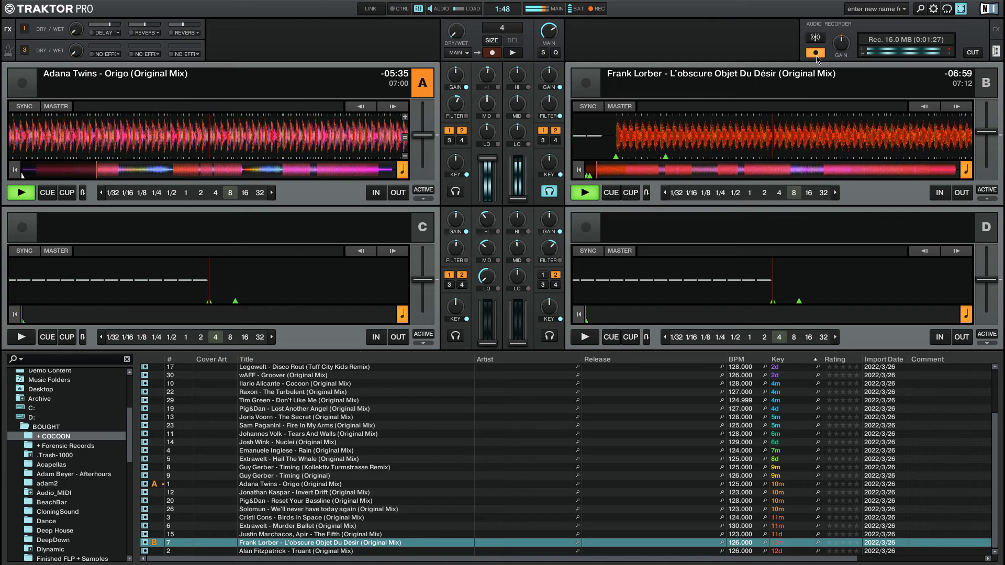
{"action": "key", "text": "Right"}
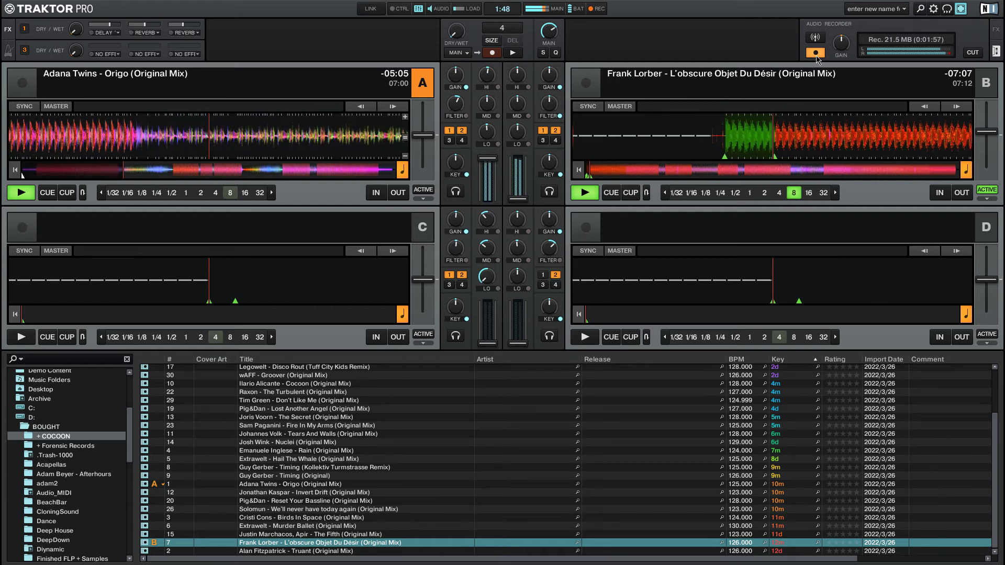
- Load Pig&Dan - Trauma (Original Mix) onto deck D and play it in an 8-beat loop
{"action": "key", "text": "Down"}
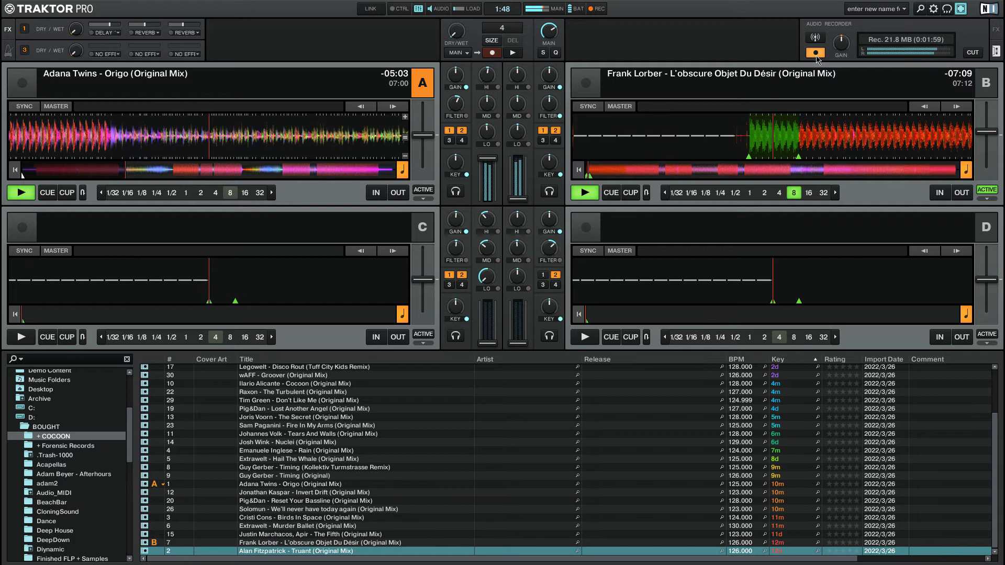
{"action": "key", "text": "Up"}
{"action": "key", "text": "Up"}
{"action": "key", "text": "Up"}
{"action": "key", "text": "Up"}
{"action": "key", "text": "Up"}
{"action": "key", "text": "Up"}
{"action": "key", "text": "Up"}
{"action": "key", "text": "Up"}
{"action": "key", "text": "Up"}
{"action": "key", "text": "Up"}
{"action": "key", "text": "Up"}
{"action": "key", "text": "Up"}
{"action": "key", "text": "Up"}
{"action": "key", "text": "Up"}
{"action": "key", "text": "Up"}
{"action": "key", "text": "Up"}
{"action": "key", "text": "Up"}
{"action": "key", "text": "Up"}
{"action": "key", "text": "Up"}
{"action": "key", "text": "Up"}
{"action": "key", "text": "Up"}
{"action": "key", "text": "Up"}
{"action": "key", "text": "Up"}
{"action": "key", "text": "Up"}
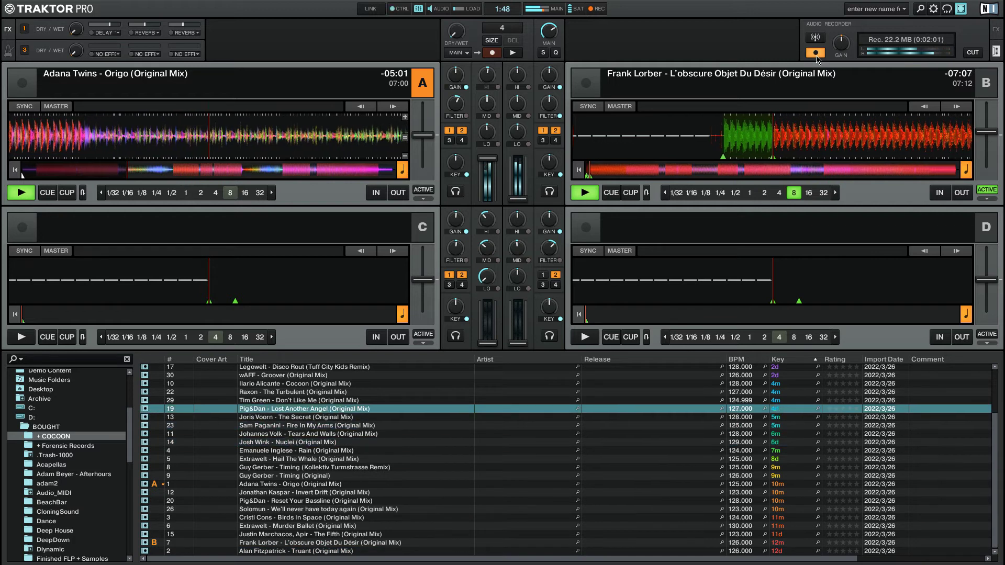
{"action": "key", "text": "Up"}
{"action": "key", "text": "Up"}
{"action": "key", "text": "Up"}
{"action": "key", "text": "Up"}
{"action": "key", "text": "Up"}
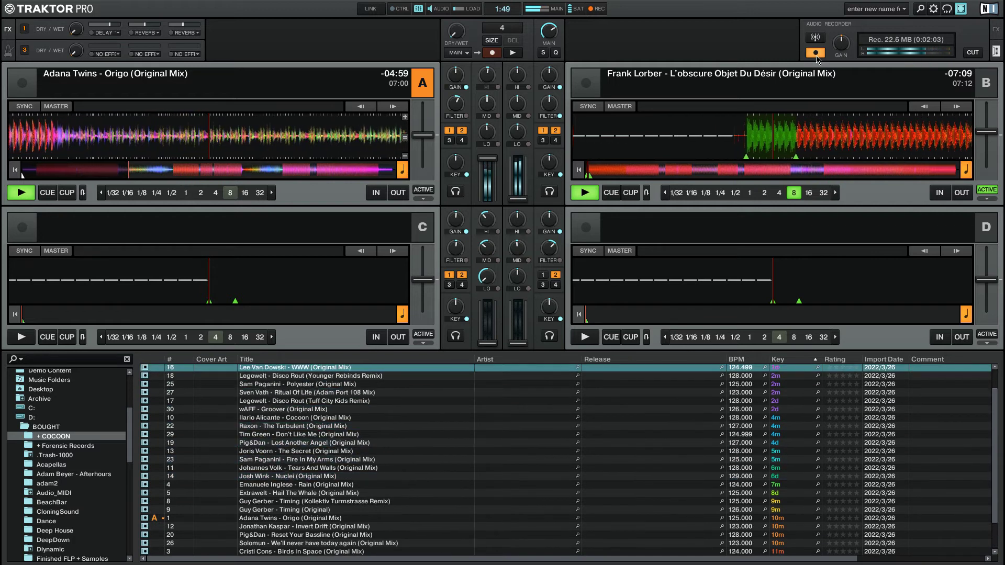
{"action": "key", "text": "ctrl+shift+Right"}
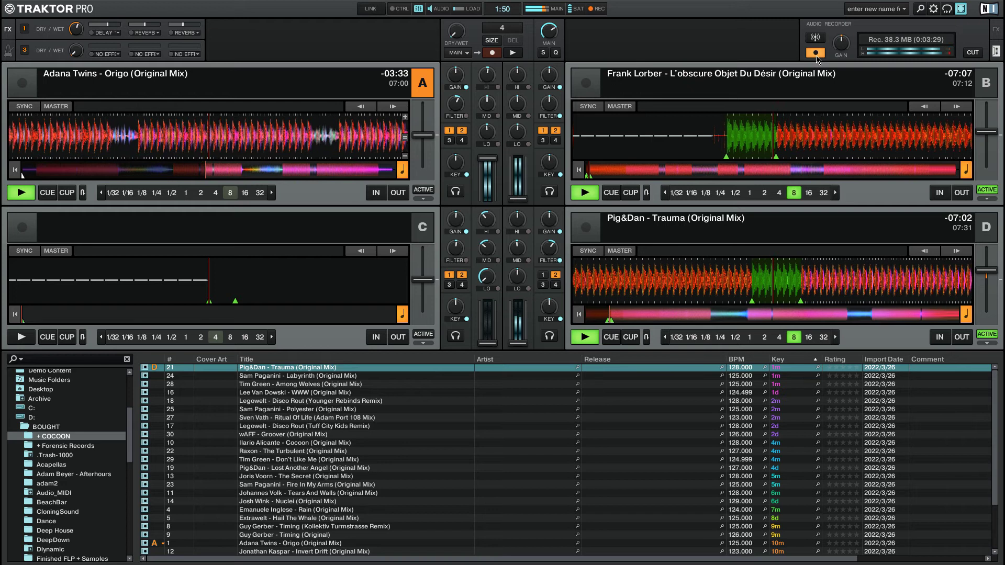
- Loop 16 beats on deck A, release that loop and set another 16-beat loop further along the track
{"action": "key", "text": "l"}
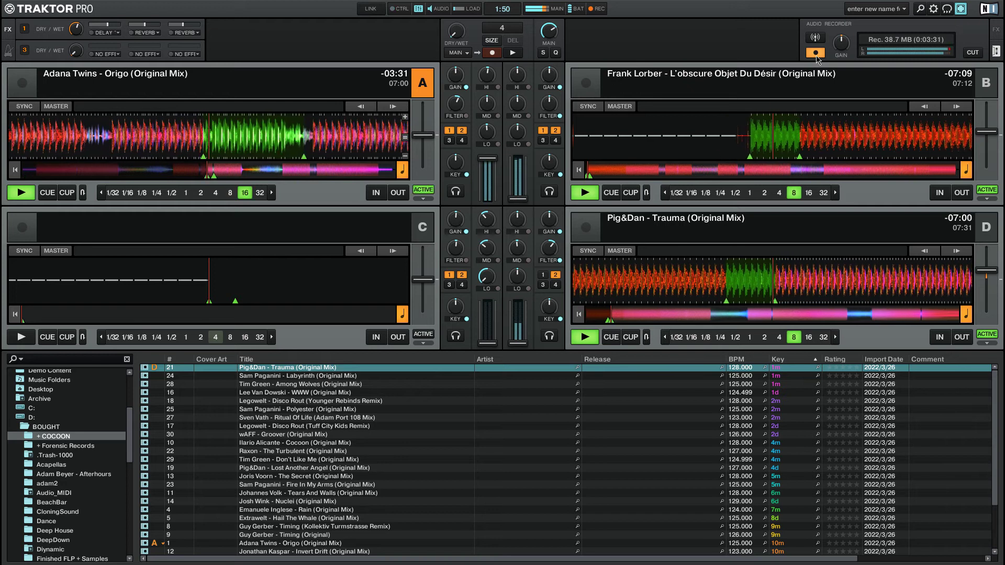
{"action": "key", "text": "l"}
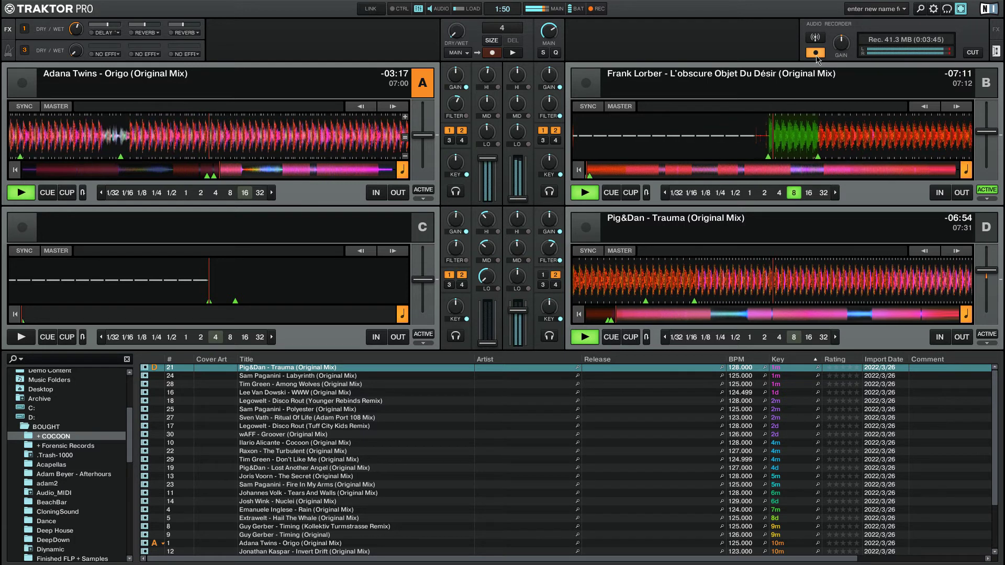
{"action": "key", "text": "l"}
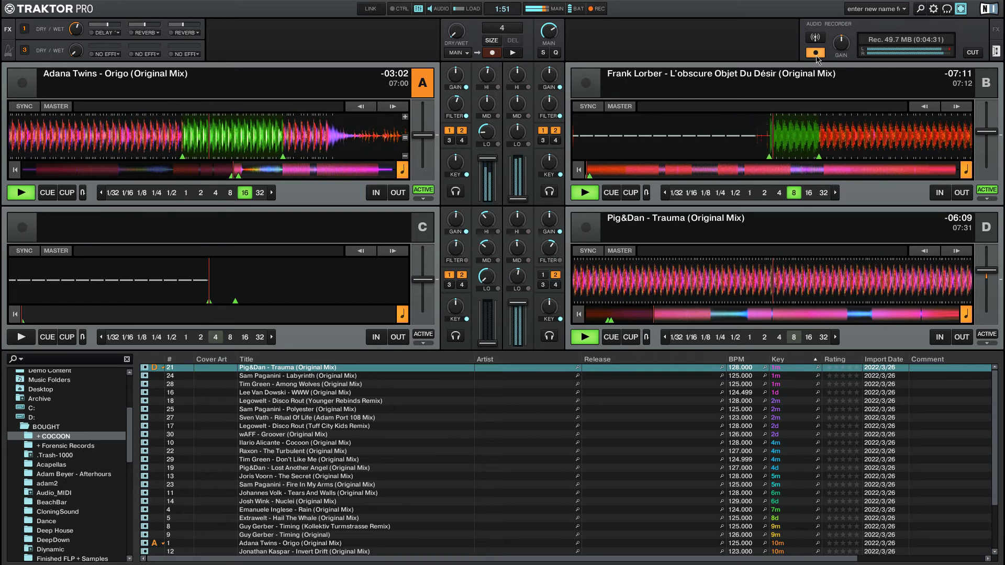
- Shorten deck A's loop to 8 beats and stop the deck
{"action": "key", "text": "ctrl+Left"}
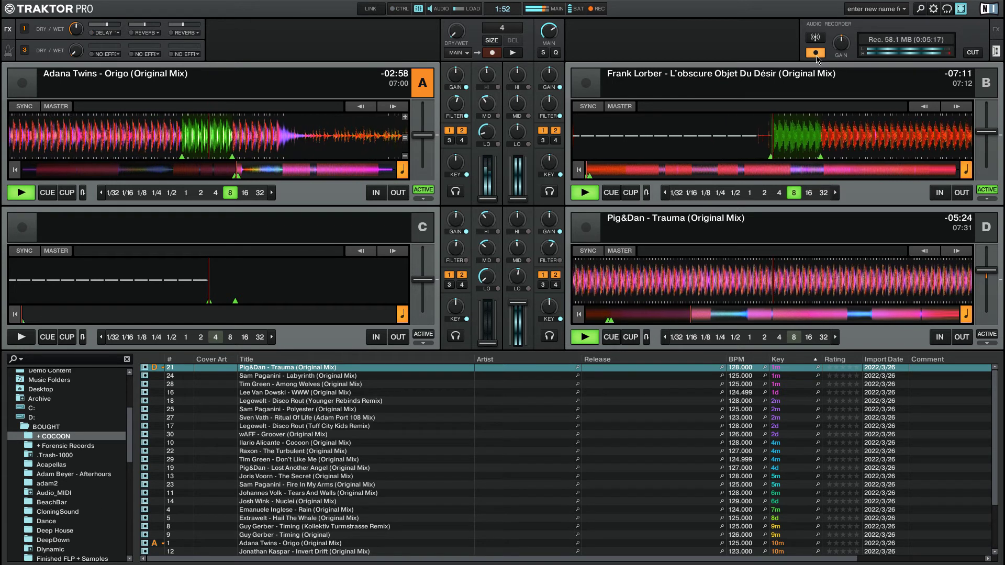
{"action": "key", "text": "space"}
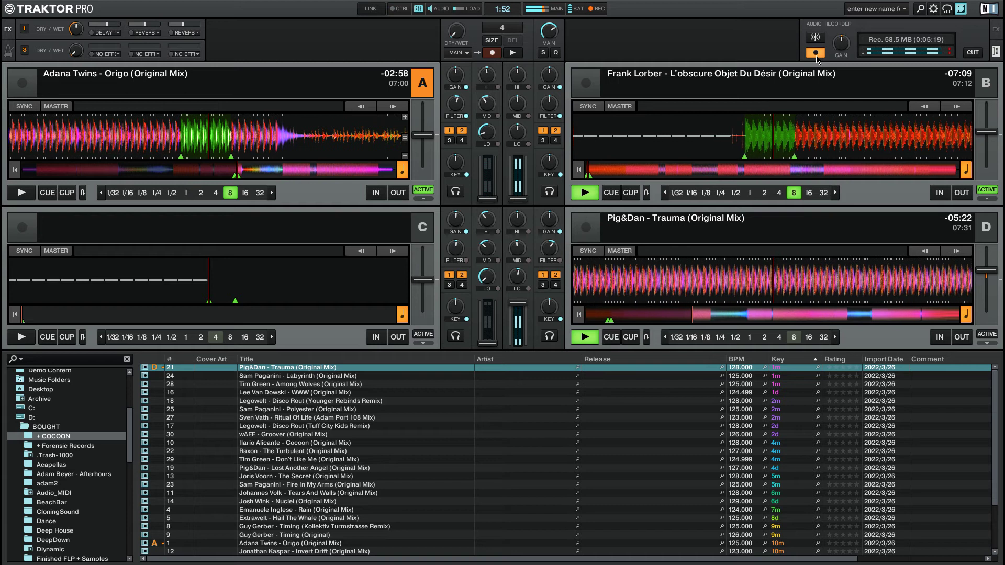
- Load Sven Vath - Ritual Of Life (Adam Port 108 Mix) onto deck A and cue it in the headphones
{"action": "key", "text": "Down"}
{"action": "key", "text": "Down"}
{"action": "key", "text": "Down"}
{"action": "key", "text": "Down"}
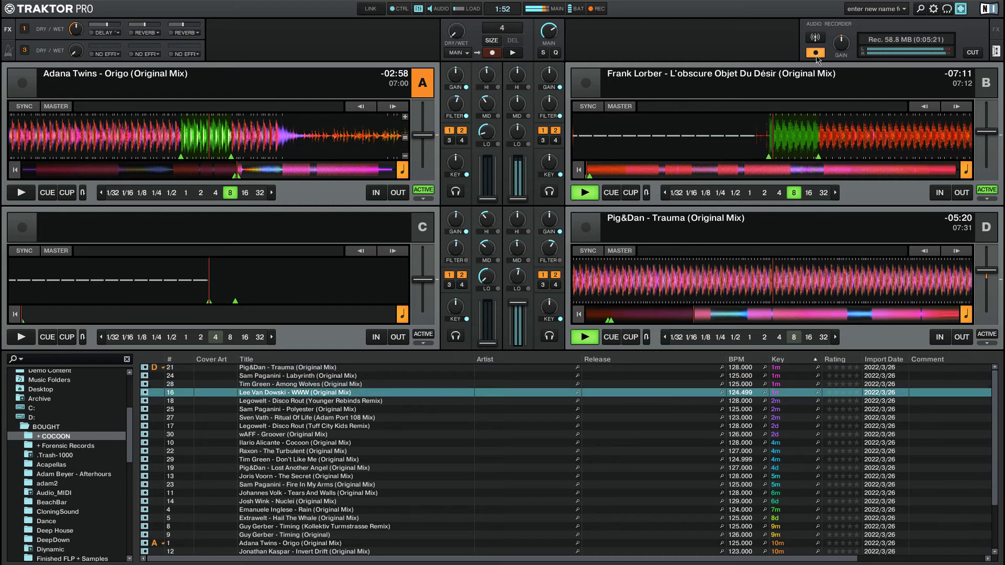
{"action": "key", "text": "Down"}
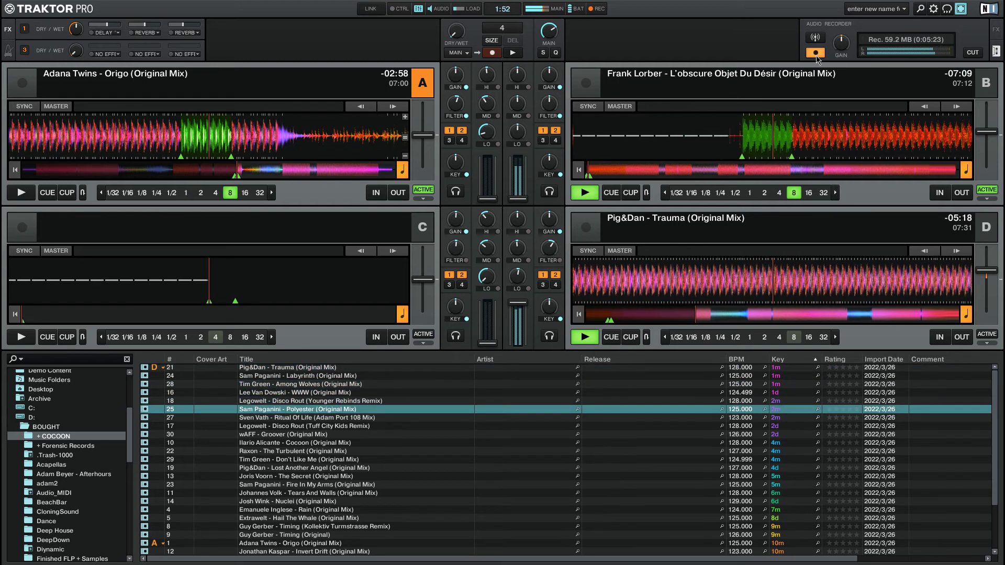
{"action": "key", "text": "Down"}
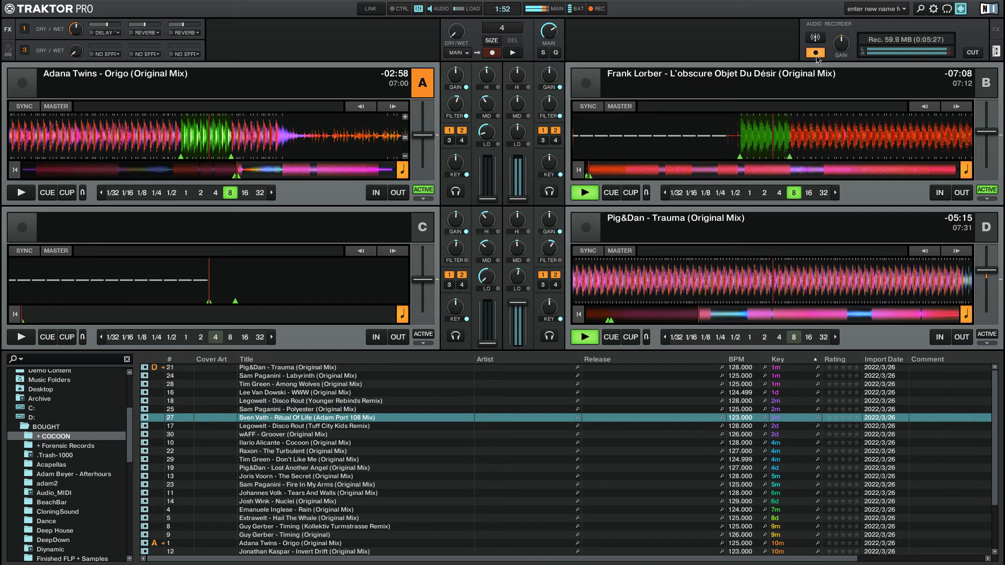
{"action": "key", "text": "ctrl+Left"}
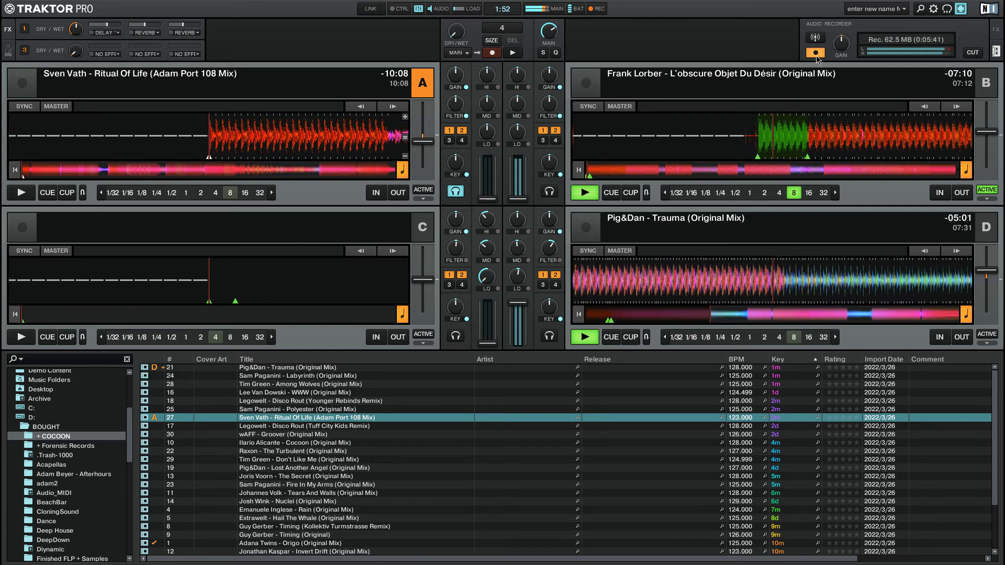
- Play the Sven Vath track on deck A from its start and set an 8-beat loop near the beginning
{"action": "key", "text": "z"}
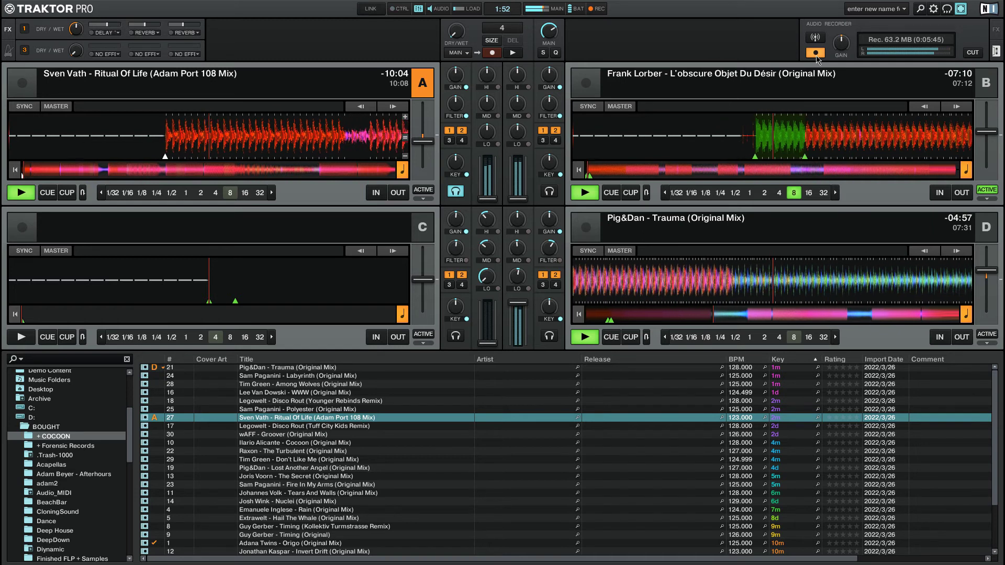
{"action": "key", "text": "x"}
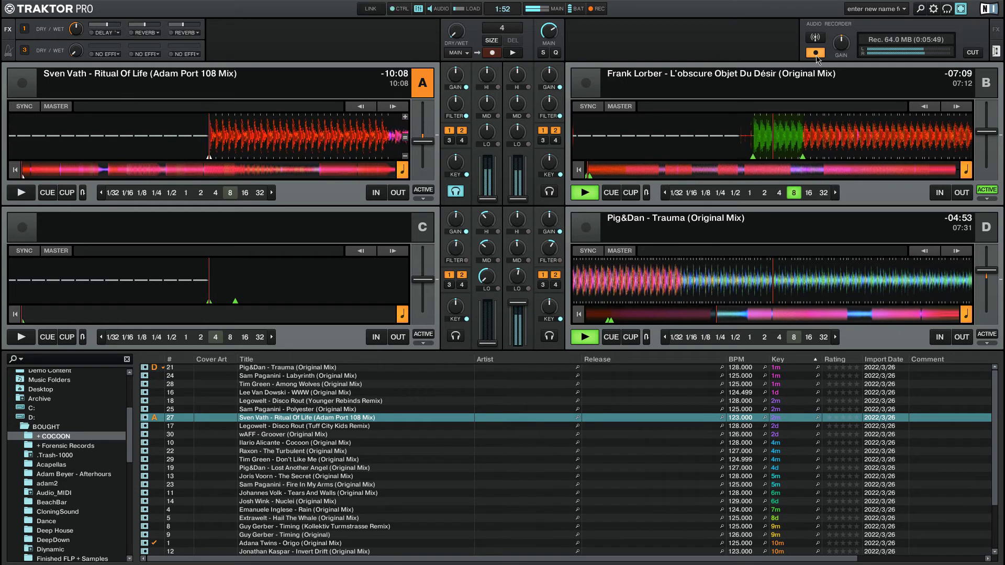
{"action": "key", "text": "space"}
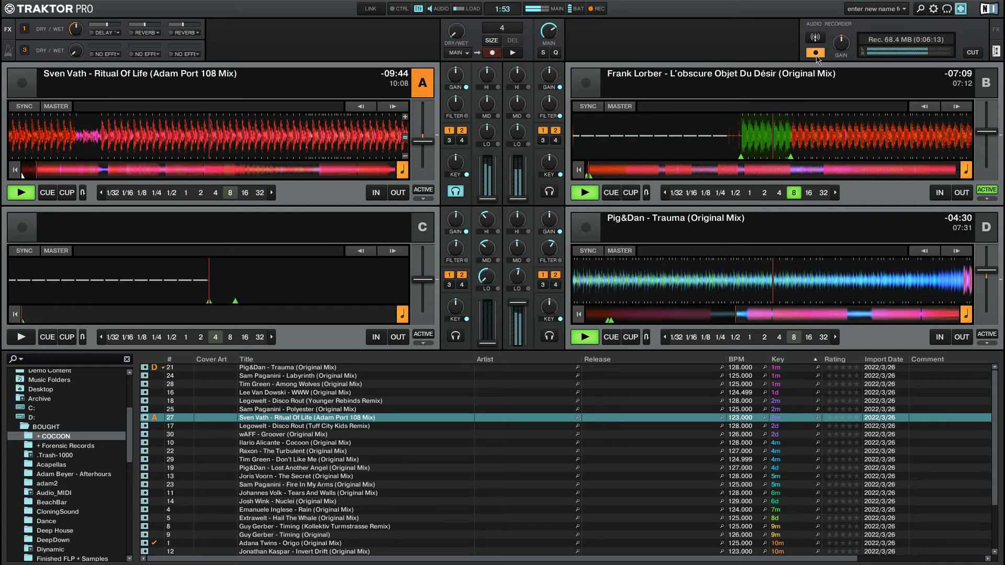
{"action": "key", "text": "F1"}
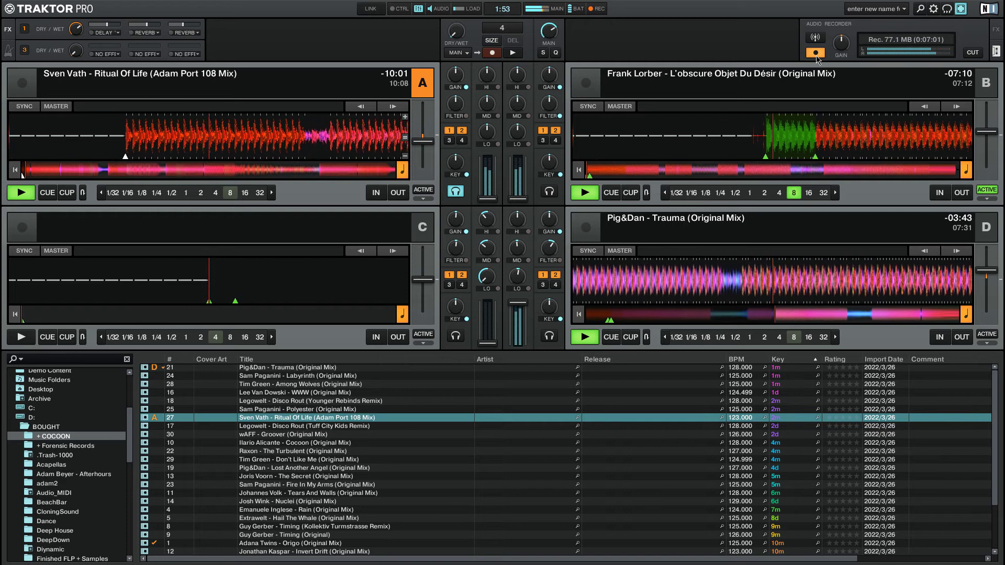
{"action": "key", "text": "l"}
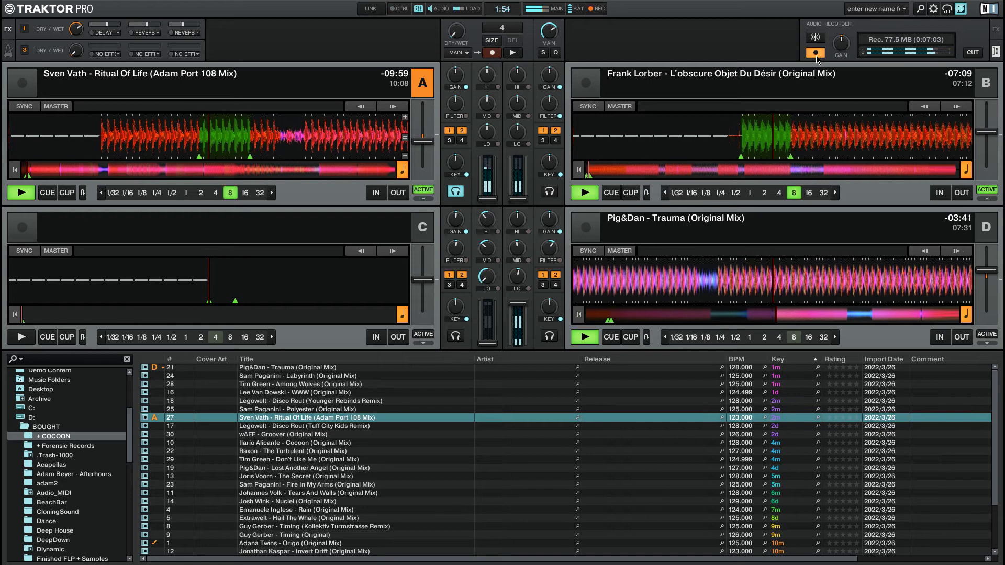
- Load wAFF - Groover (Original Mix) onto deck C and start its playback
{"action": "key", "text": "Down"}
{"action": "key", "text": "Down"}
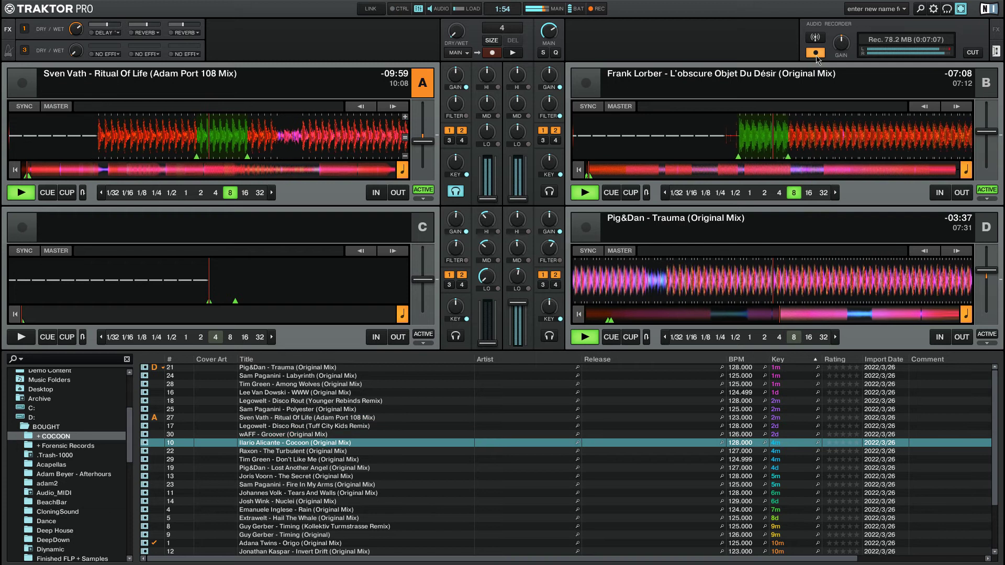
{"action": "key", "text": "ctrl+shift+Left"}
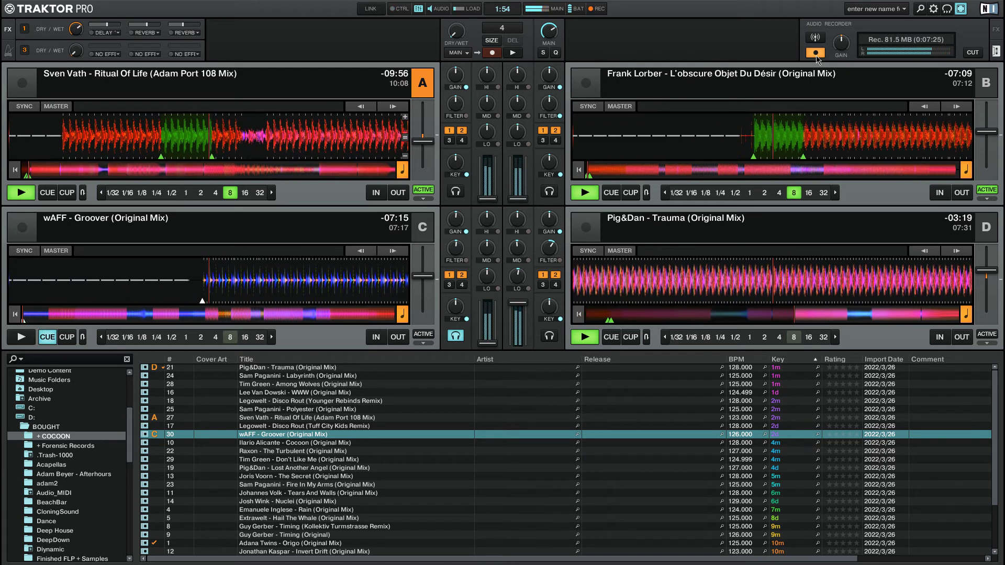
{"action": "key", "text": "space"}
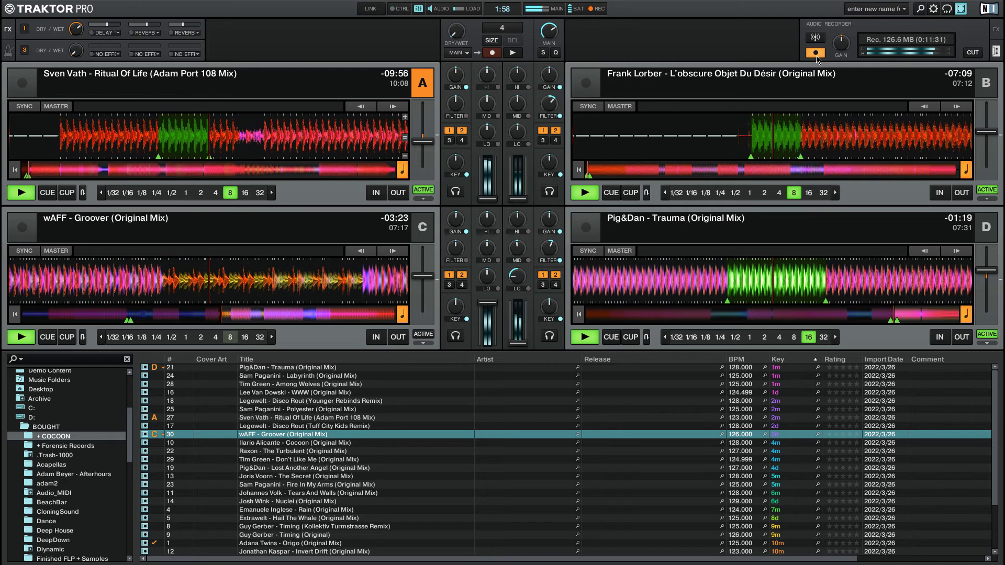
- Stop deck D and set a 16-beat loop on deck C, shortening it to 8 beats
{"action": "key", "text": "space"}
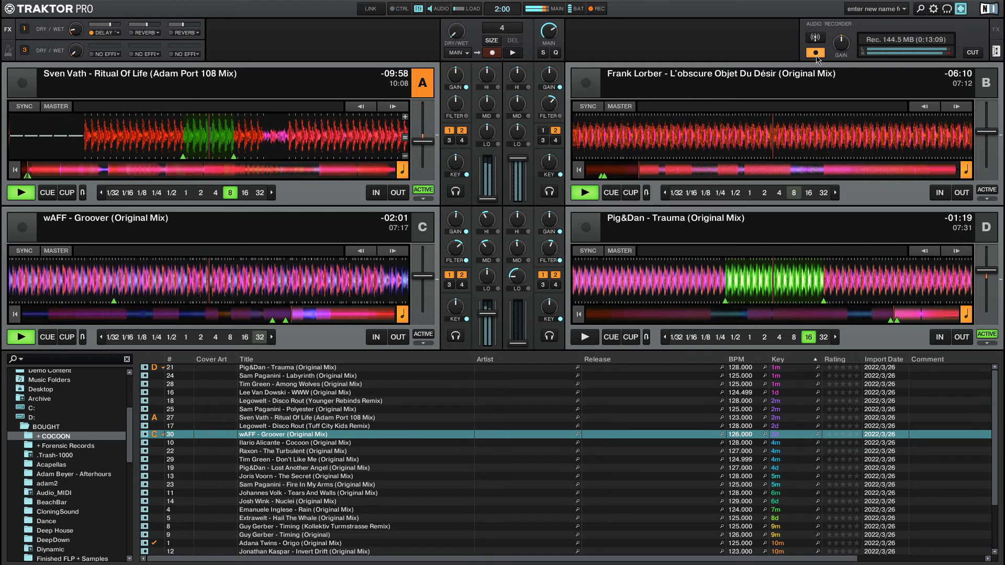
{"action": "key", "text": "l"}
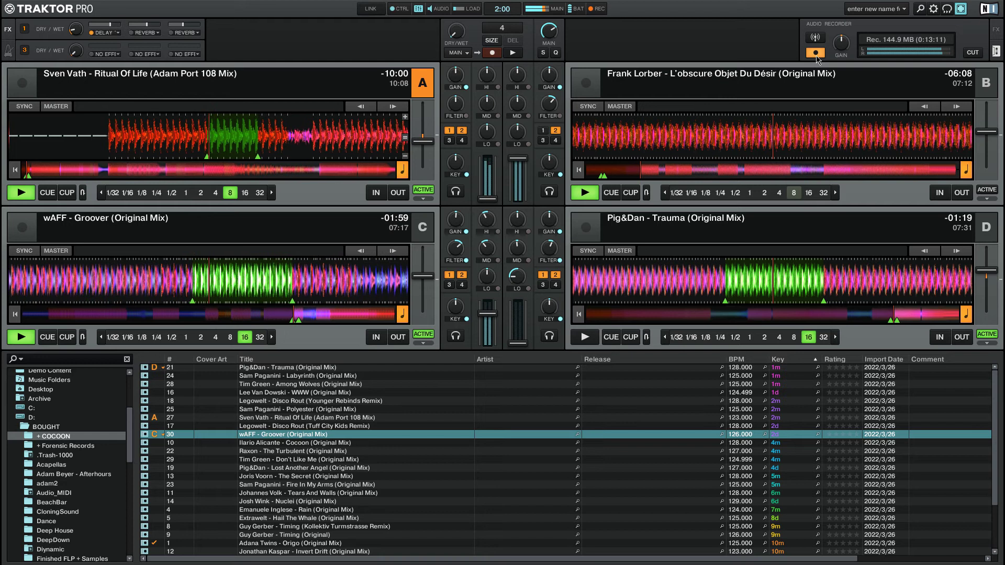
{"action": "key", "text": "l"}
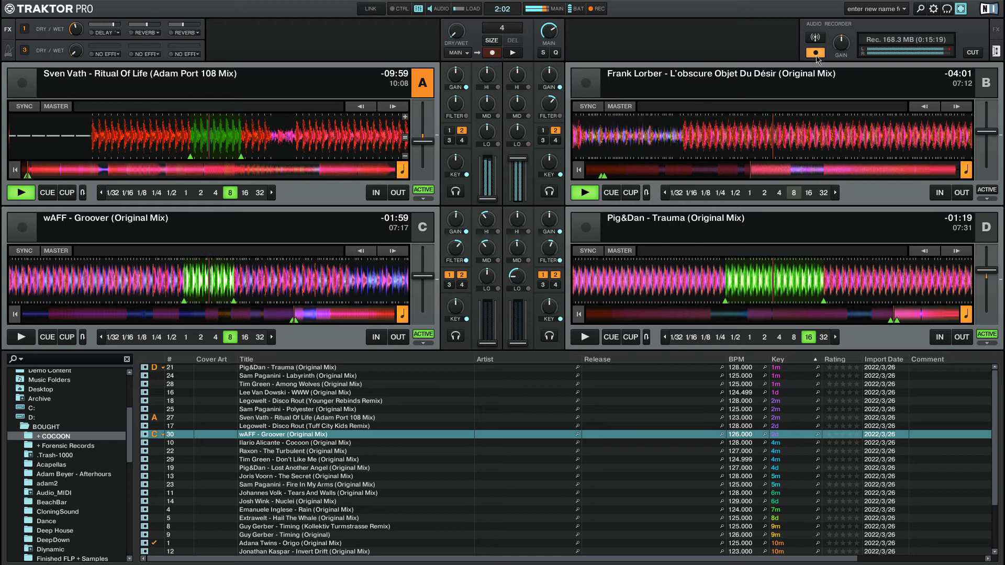
- Load Ilario Alicante - Cocoon (Original Mix) onto deck C and play it in an 8-beat loop
{"action": "key", "text": "Down"}
{"action": "key", "text": "ctrl+shift+Left"}
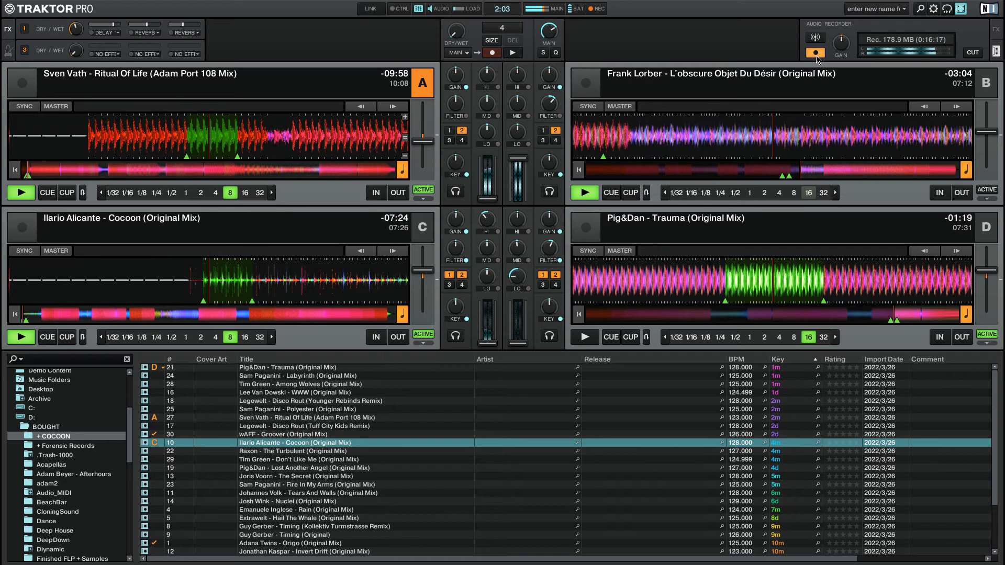
- Load Joris Voorn - The Secret (Original Mix) onto deck D and play it in a 16-beat loop
{"action": "key", "text": "Down"}
{"action": "key", "text": "Down"}
{"action": "key", "text": "Down"}
{"action": "key", "text": "Down"}
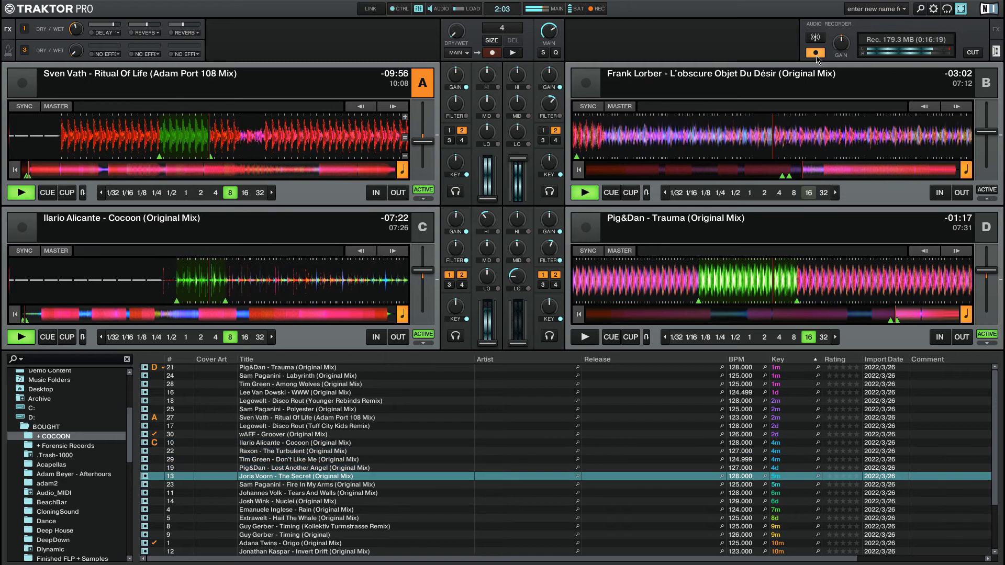
{"action": "key", "text": "ctrl+shift+Right"}
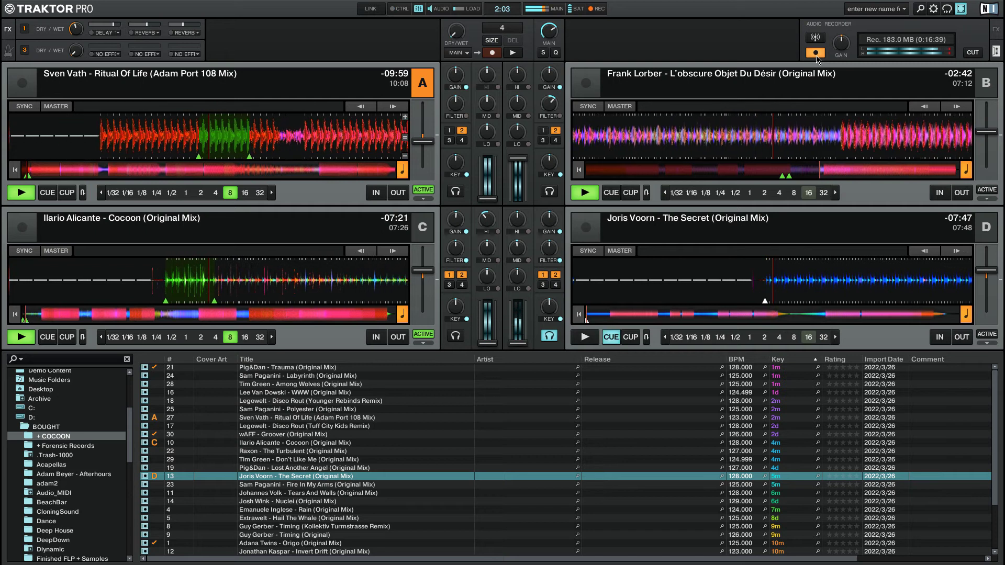
{"action": "key", "text": "space"}
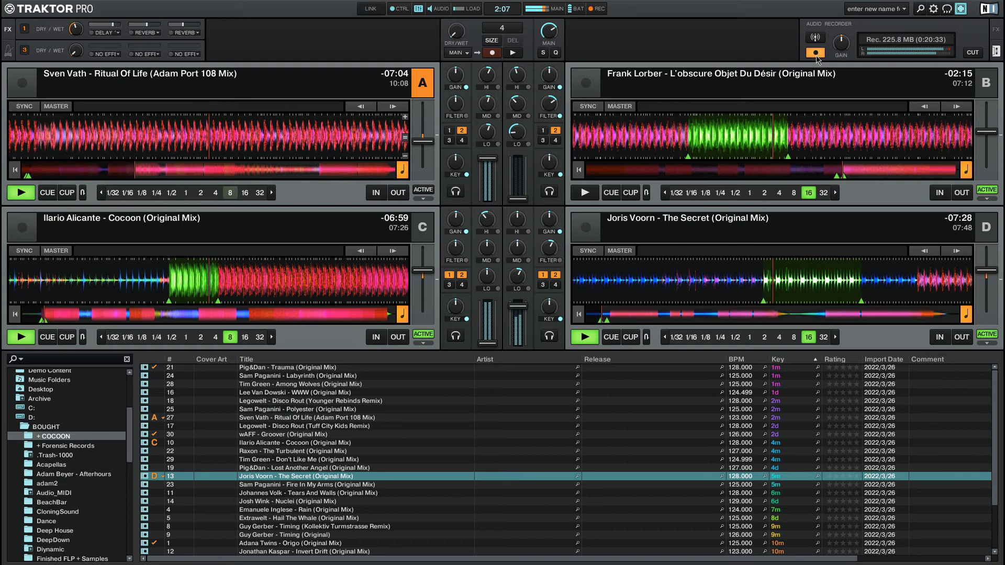
- Load Sam Paganini - Fire In My Arms (Original Mix) onto deck B and play it from its start
{"action": "key", "text": "Down"}
{"action": "key", "text": "ctrl+Right"}
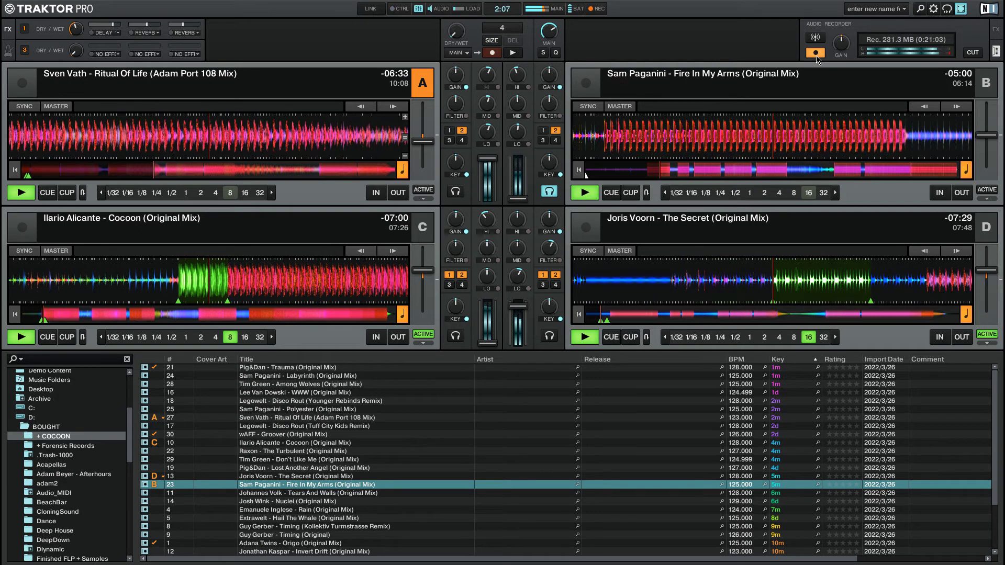
{"action": "key", "text": "ctrl+Right"}
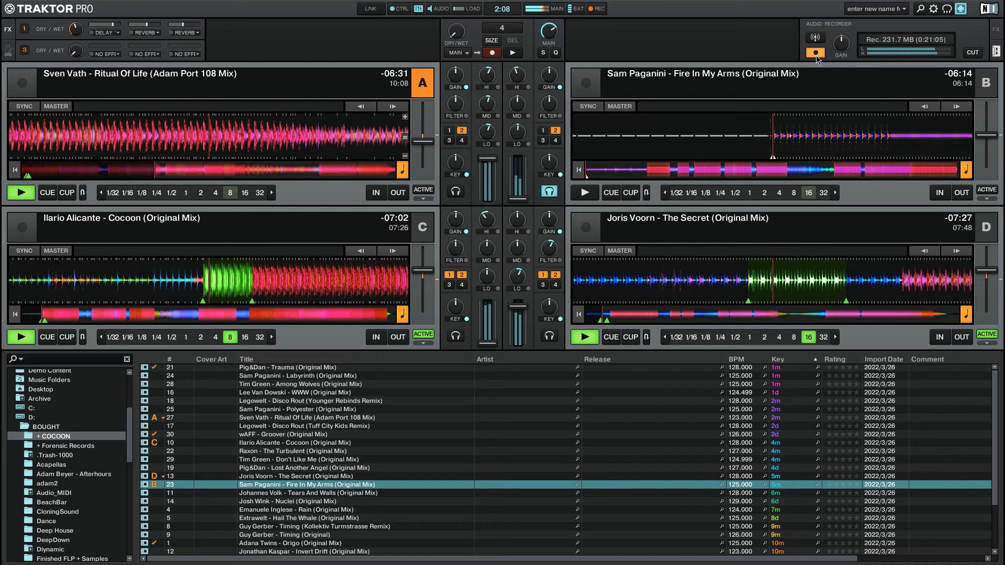
{"action": "key", "text": "ctrl+Left"}
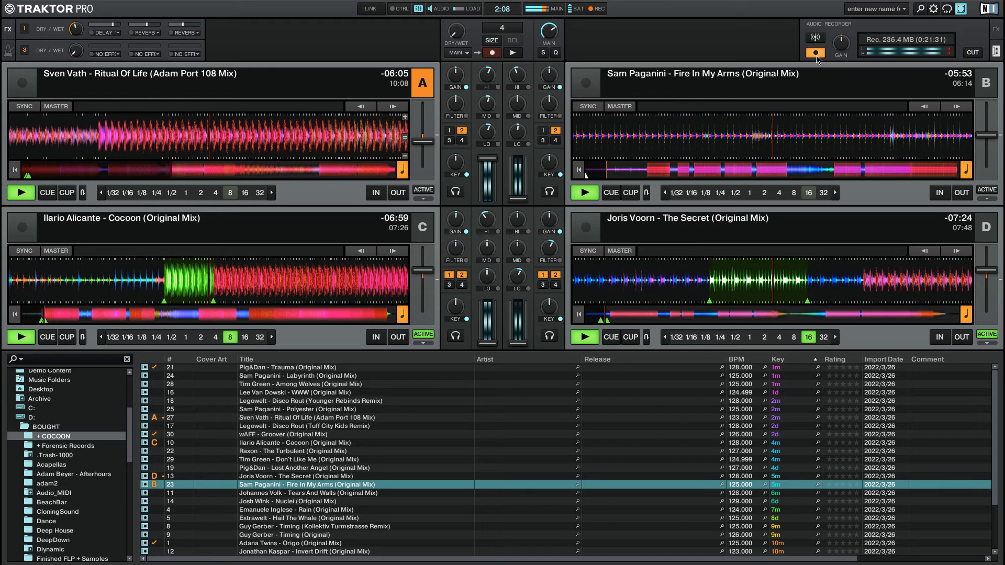
{"action": "key", "text": "h"}
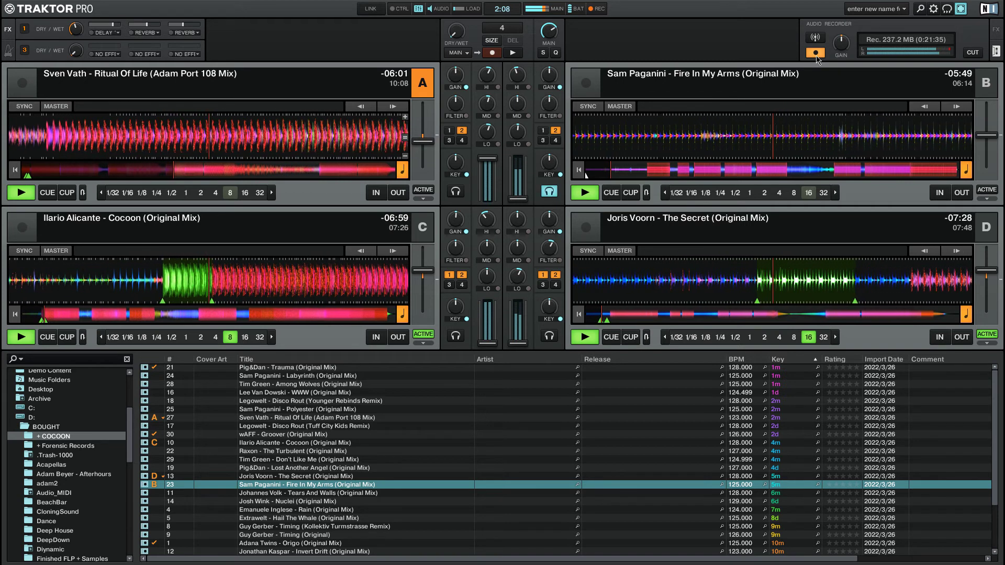
- Set a 32-beat loop on deck A near the end of the Sven Vath track and stop deck C
{"action": "key", "text": "k"}
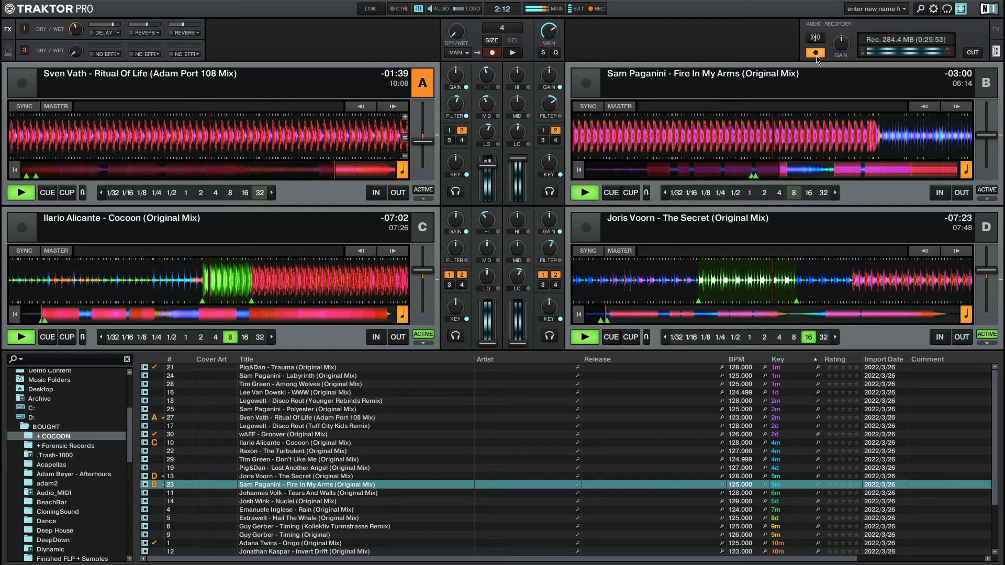
{"action": "key", "text": "l"}
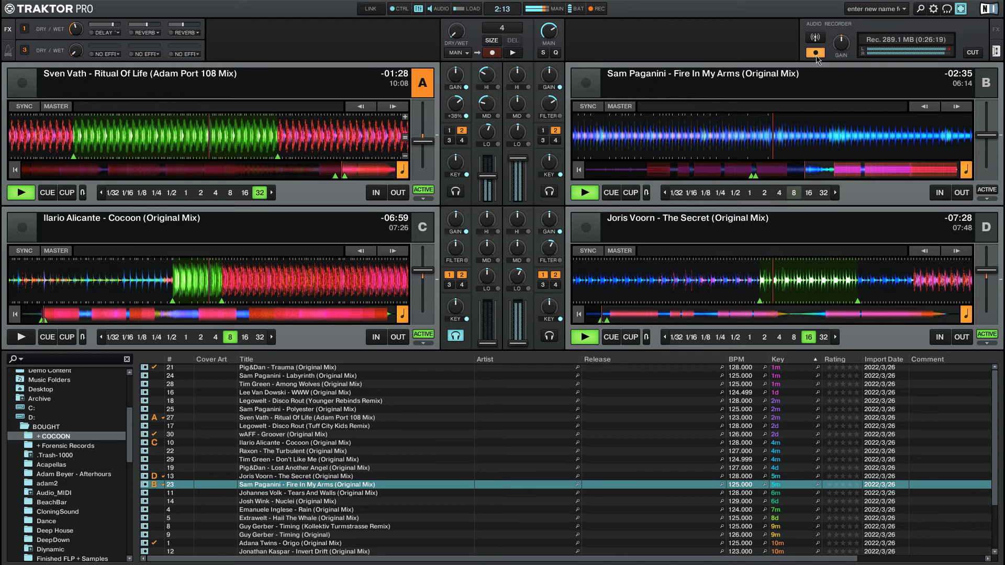
- Try Johannes Volk - Tears And Walls (Original Mix) on deck C
{"action": "key", "text": "Down"}
{"action": "key", "text": "Down"}
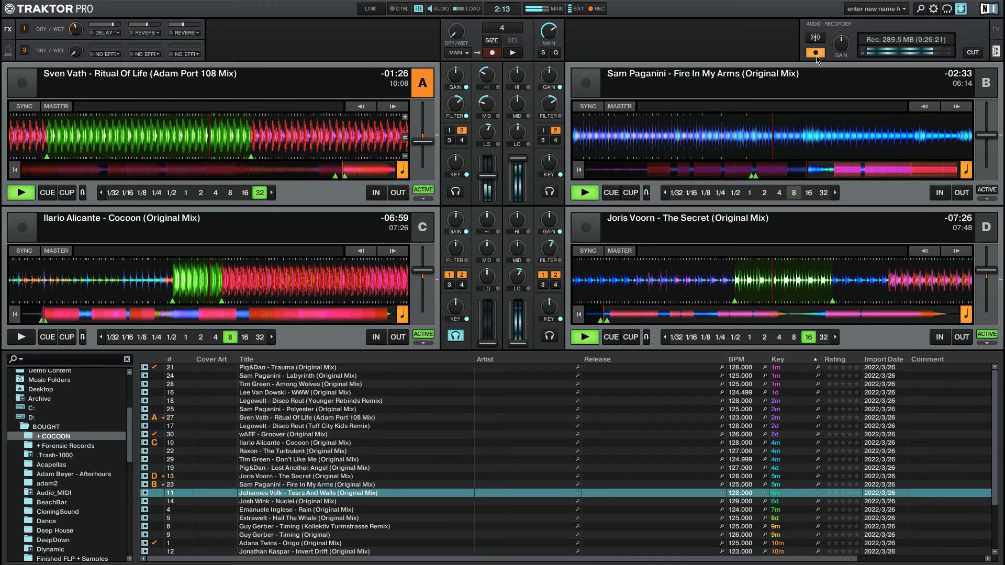
{"action": "key", "text": "Up"}
{"action": "key", "text": "ctrl+shift+Left"}
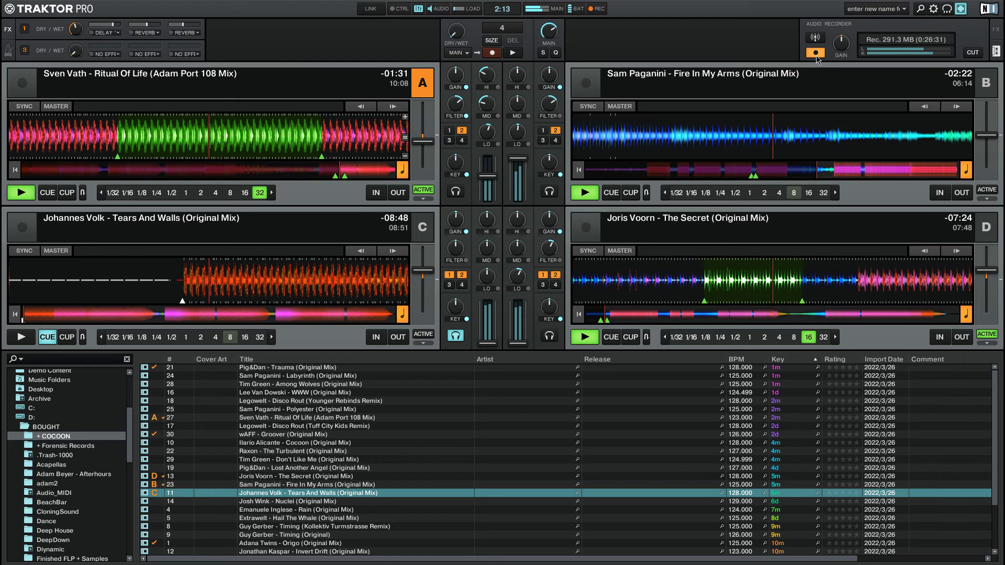
- Load Guy Gerber - Timing (Kollektiv Turmstrasse Remix) onto deck C and start its playback
{"action": "key", "text": "Down"}
{"action": "key", "text": "Down"}
{"action": "key", "text": "Down"}
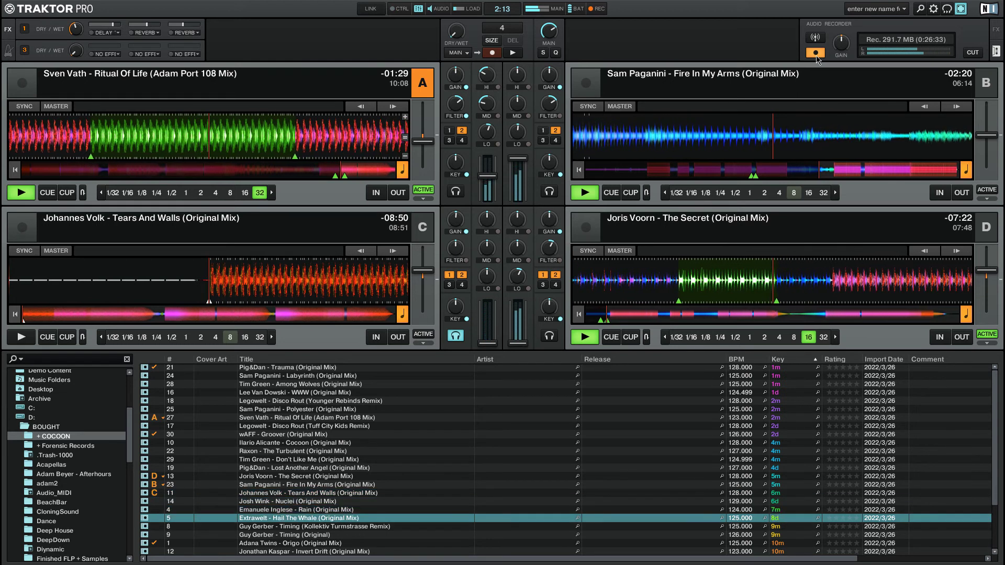
{"action": "key", "text": "Down"}
{"action": "key", "text": "ctrl+Left"}
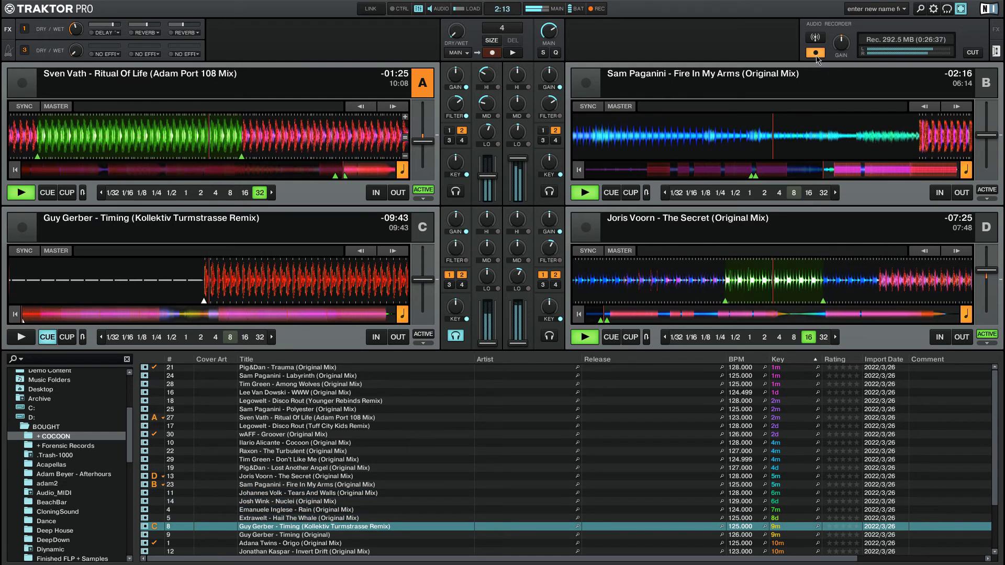
{"action": "key", "text": "space"}
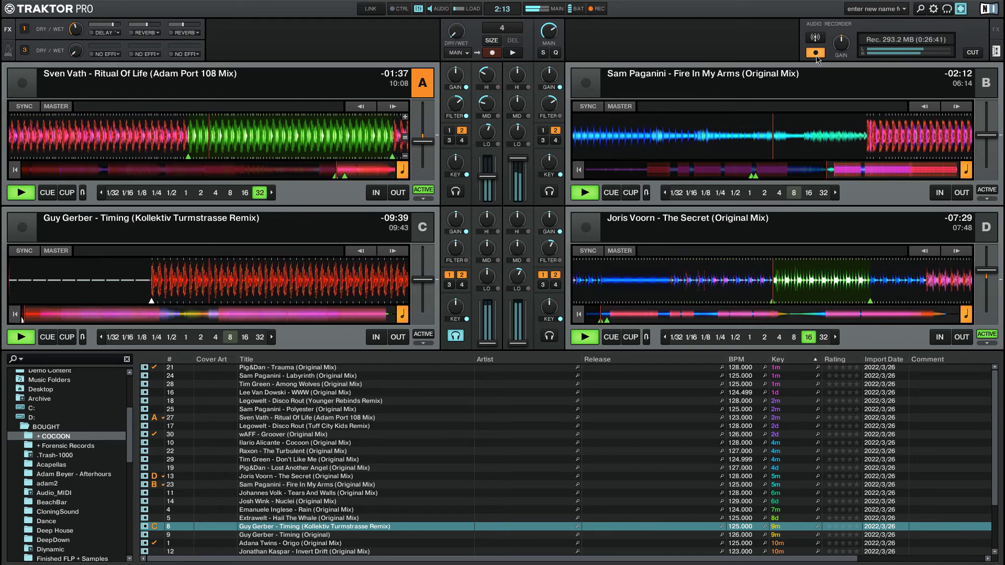
- Restart the Guy Gerber track on deck C from its beginning and set an 8-beat loop there
{"action": "key", "text": "h"}
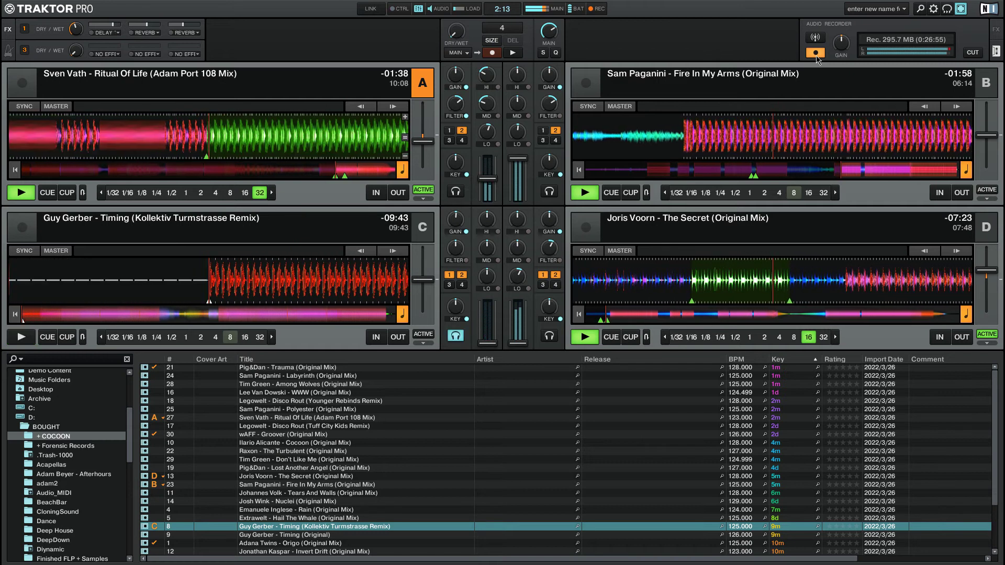
{"action": "key", "text": "space"}
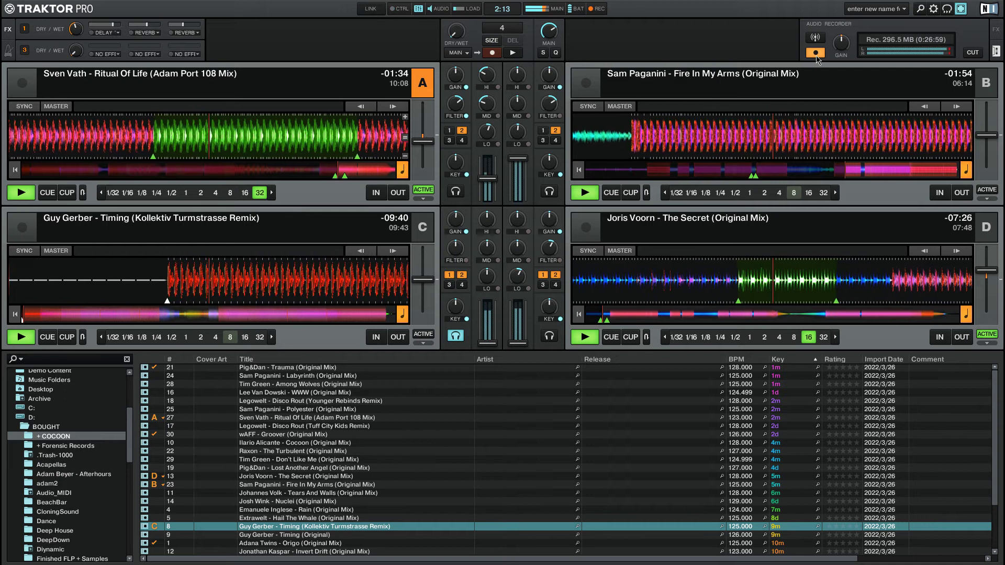
{"action": "key", "text": "Right"}
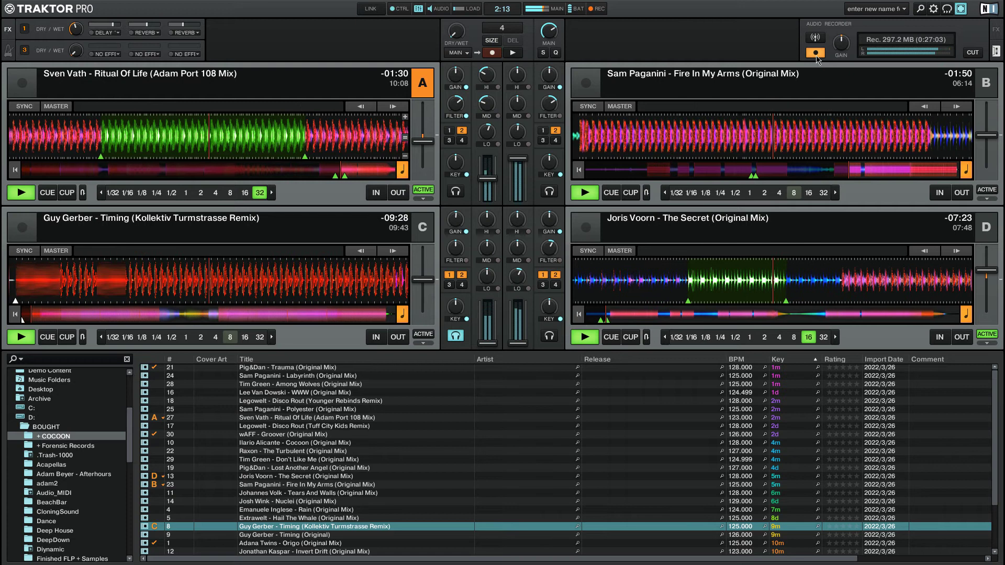
{"action": "key", "text": "Home"}
{"action": "key", "text": "h"}
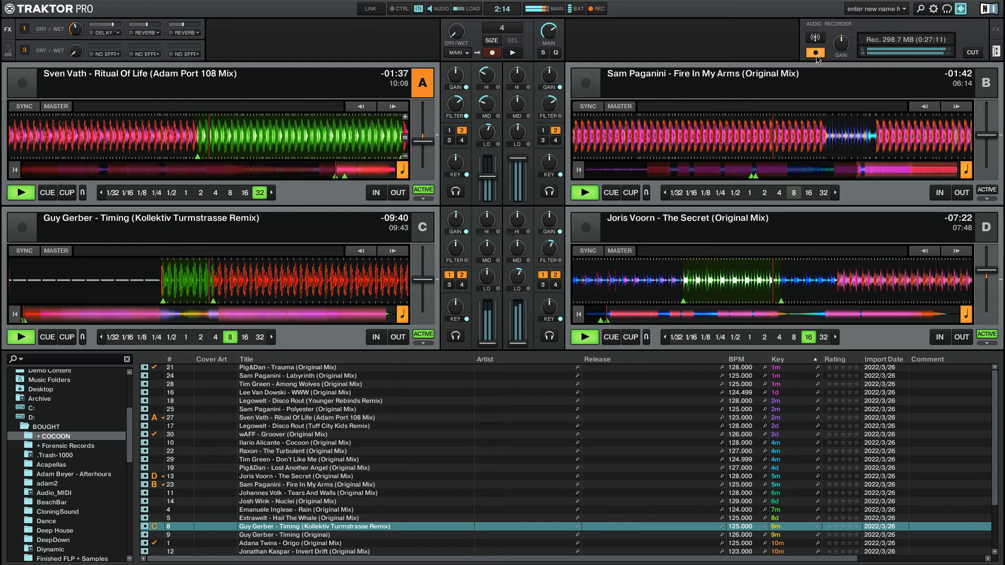
- Release deck C's loop and loop the Sam Paganini track on deck B at 32 beats, shortening it to 16 beats
{"action": "key", "text": "l"}
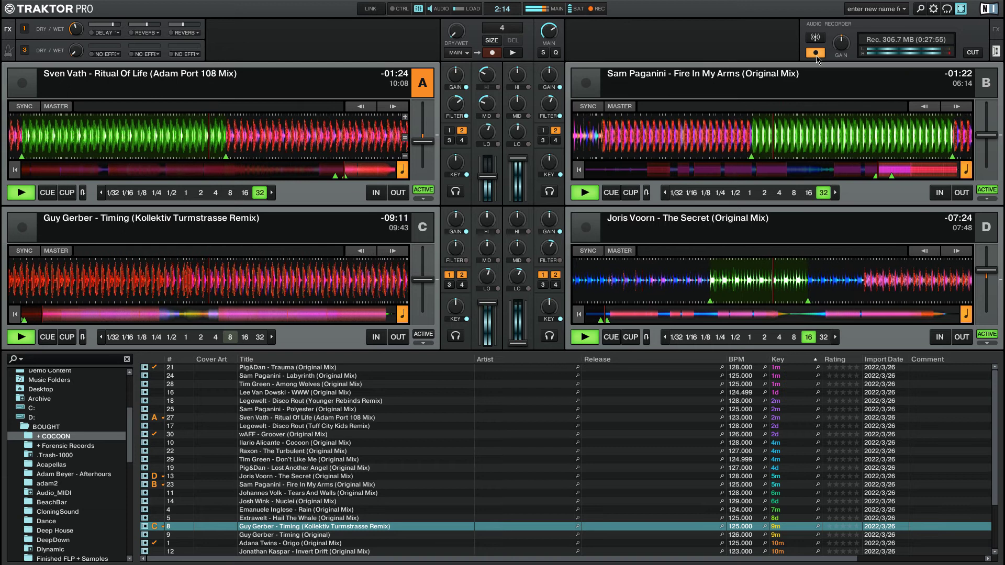
{"action": "key", "text": "Left"}
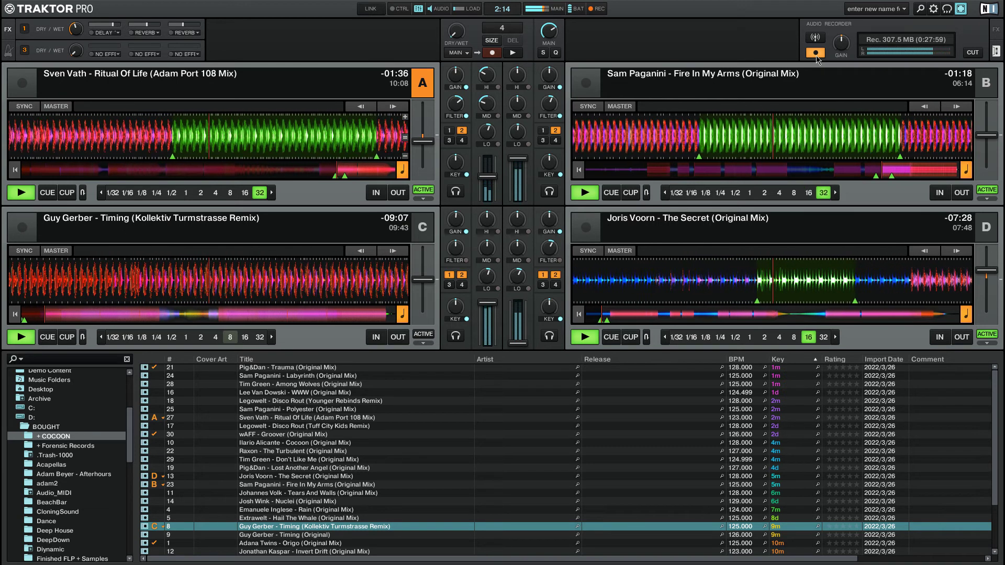
{"action": "key", "text": "Right"}
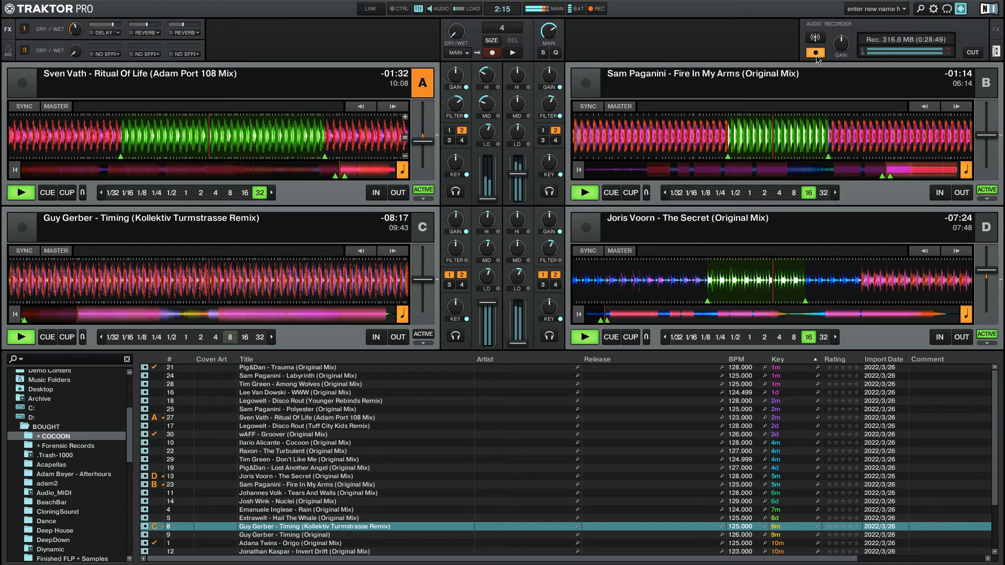
- Stop deck D and load Extrawelt - Murder Ballet (Original Mix) onto it
{"action": "key", "text": "Down"}
{"action": "key", "text": "Down"}
{"action": "key", "text": "Down"}
{"action": "key", "text": "Down"}
{"action": "key", "text": "Down"}
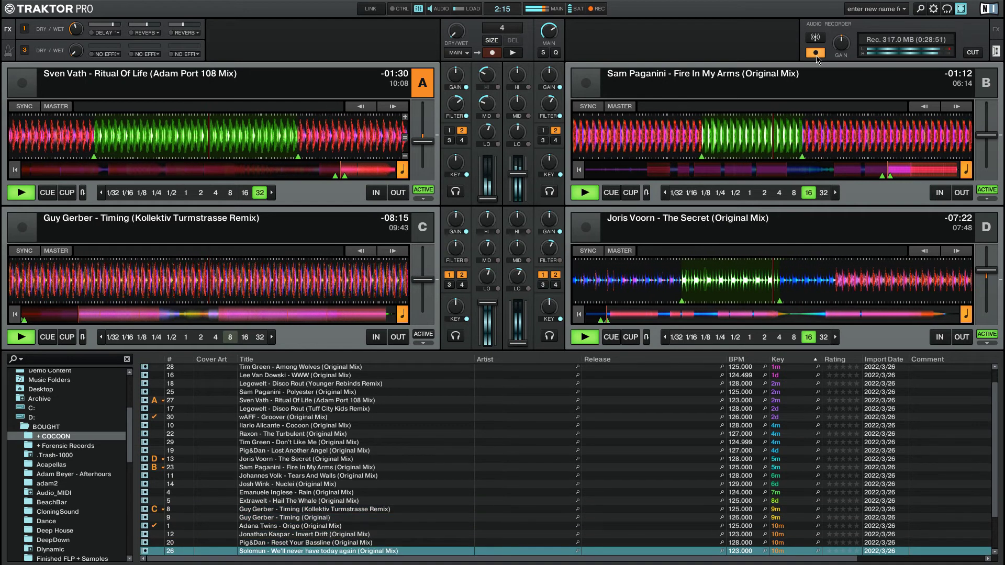
{"action": "key", "text": "Down"}
{"action": "key", "text": "Down"}
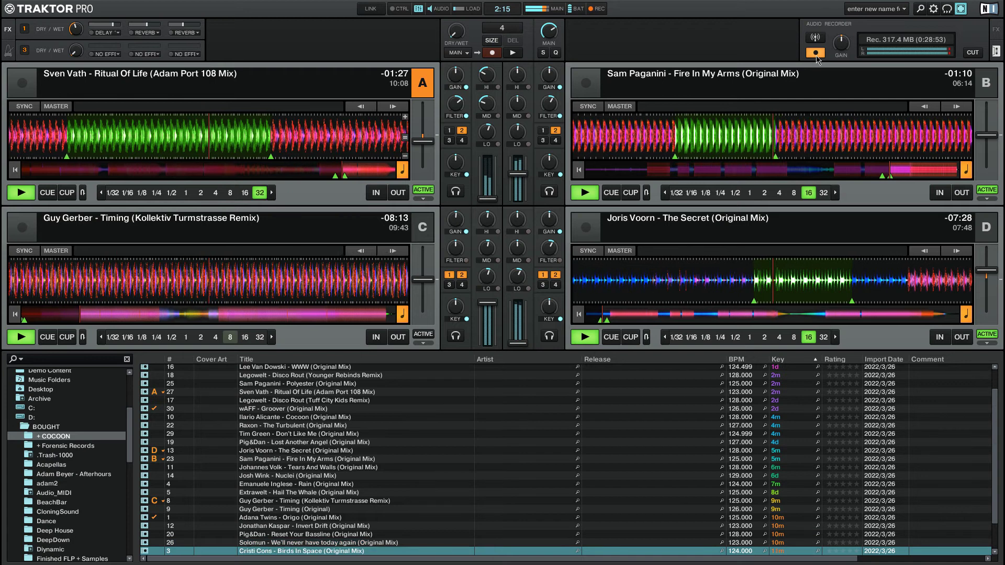
{"action": "key", "text": "ctrl+shift+Right"}
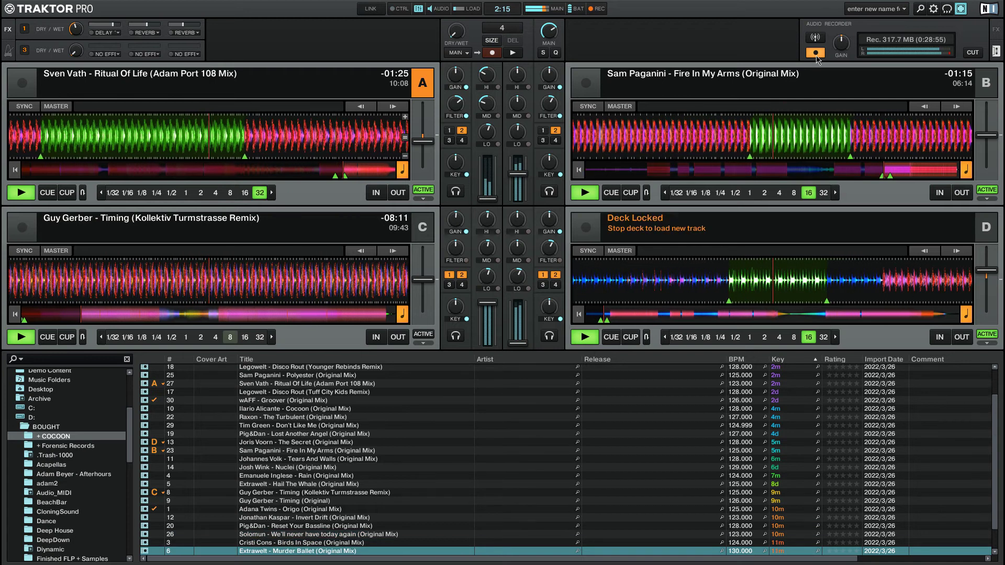
{"action": "key", "text": "space"}
{"action": "key", "text": "ctrl+shift+Right"}
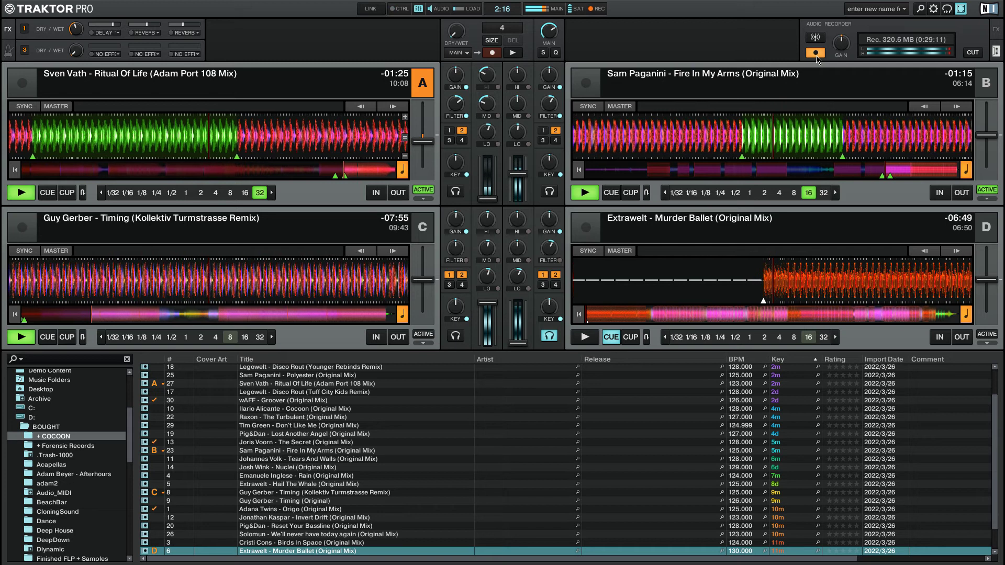
- Preview Extrawelt - Murder Ballet on deck D by starting and stopping it from its beginning
{"action": "key", "text": "space"}
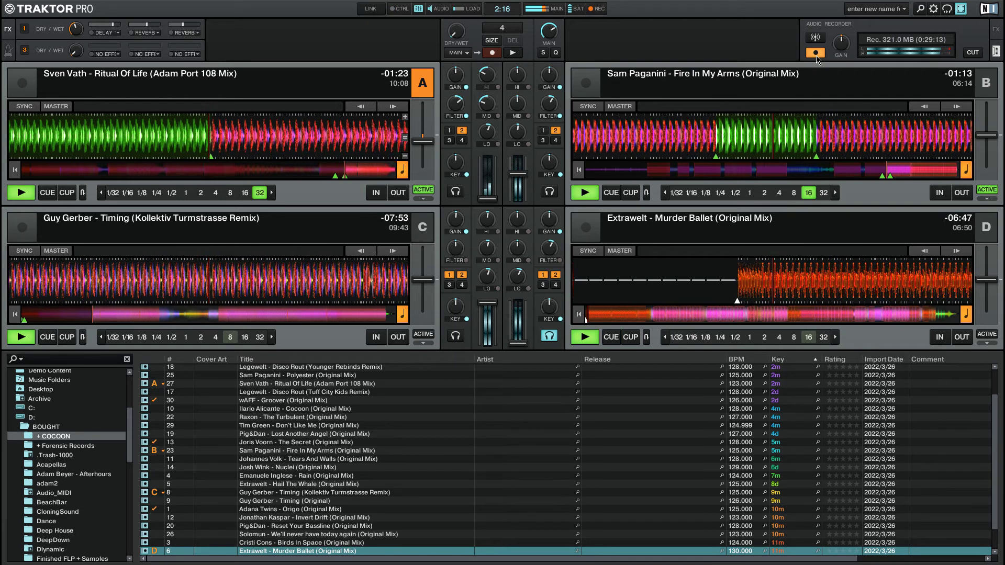
{"action": "key", "text": "space"}
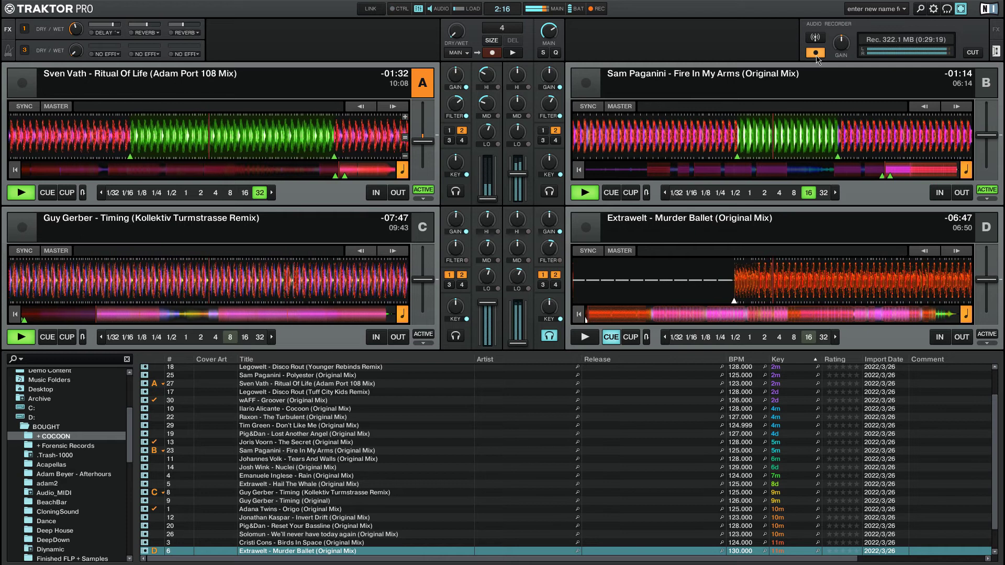
{"action": "key", "text": "space"}
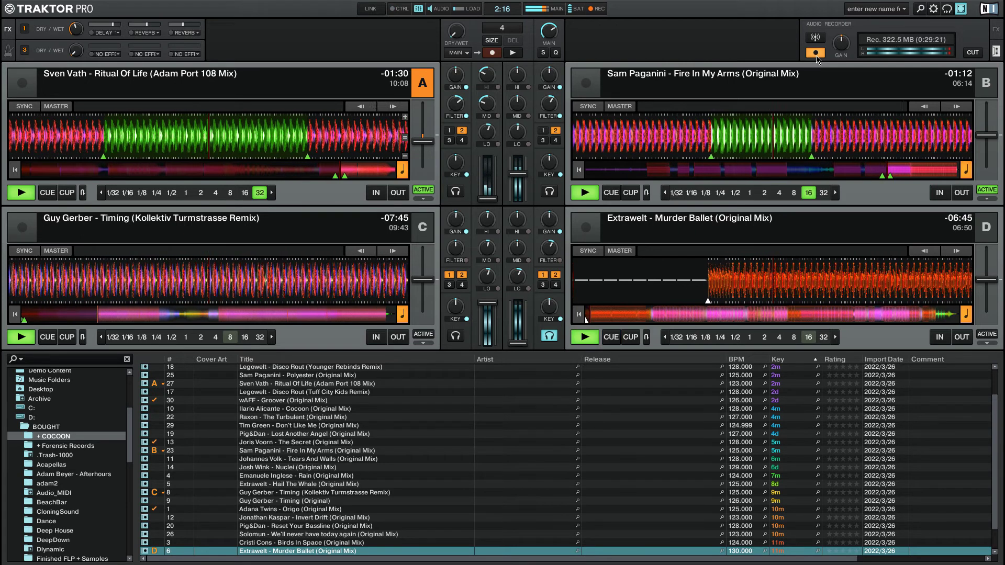
{"action": "key", "text": "space"}
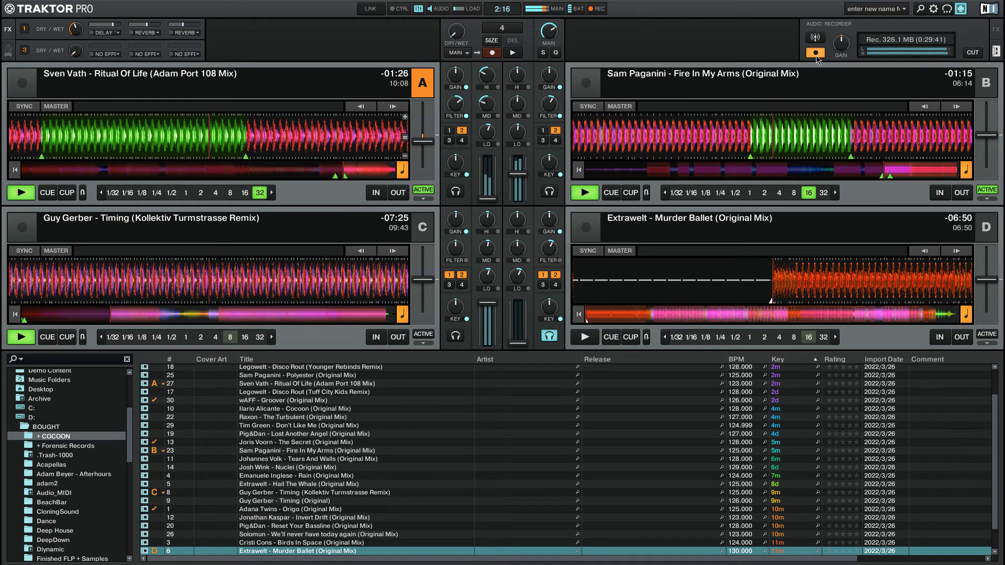
- Load Justin Marchacos, Apir - The Fifth (Original Mix) onto deck D and play it with a 16-beat loop
{"action": "key", "text": "Down"}
{"action": "key", "text": "Return"}
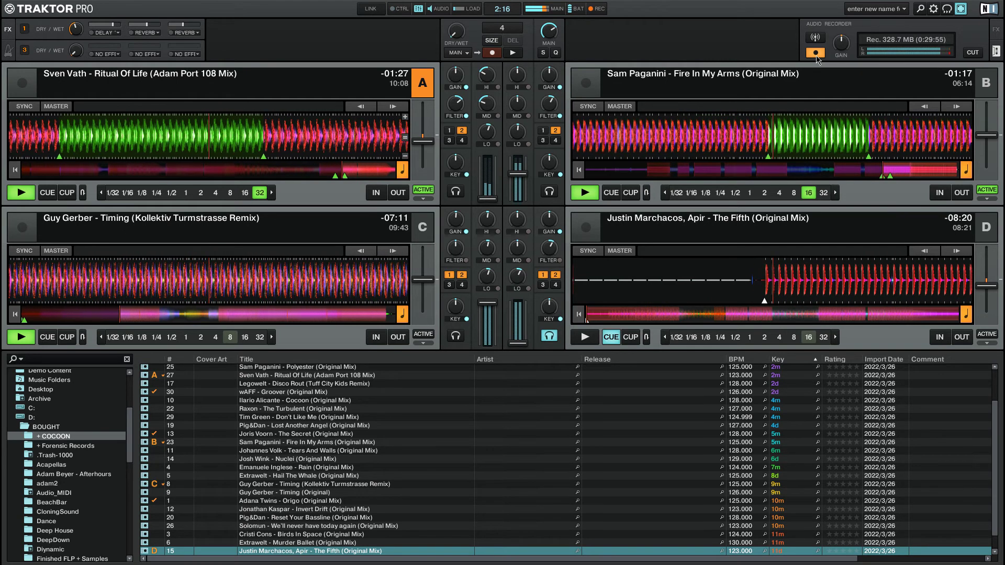
{"action": "key", "text": "space"}
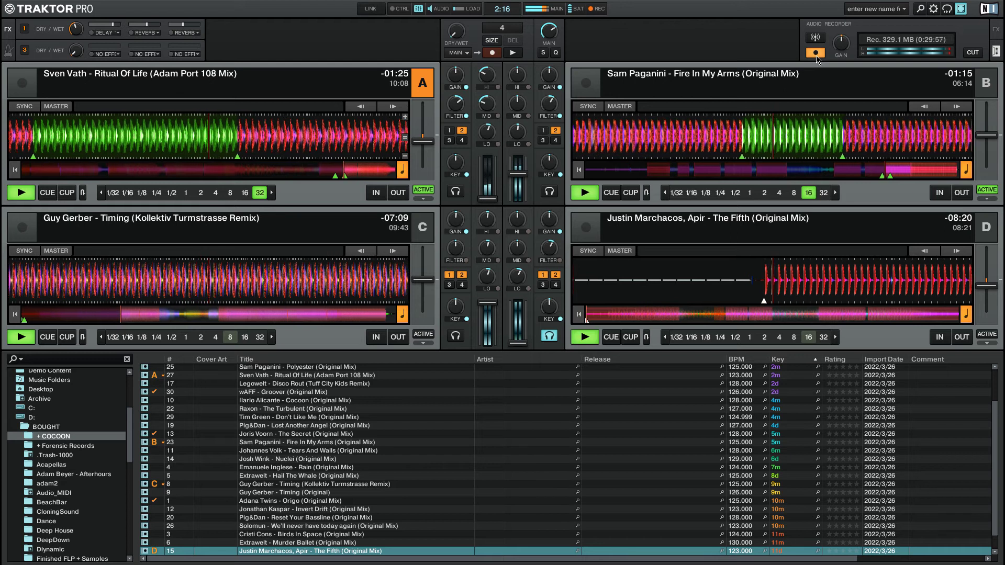
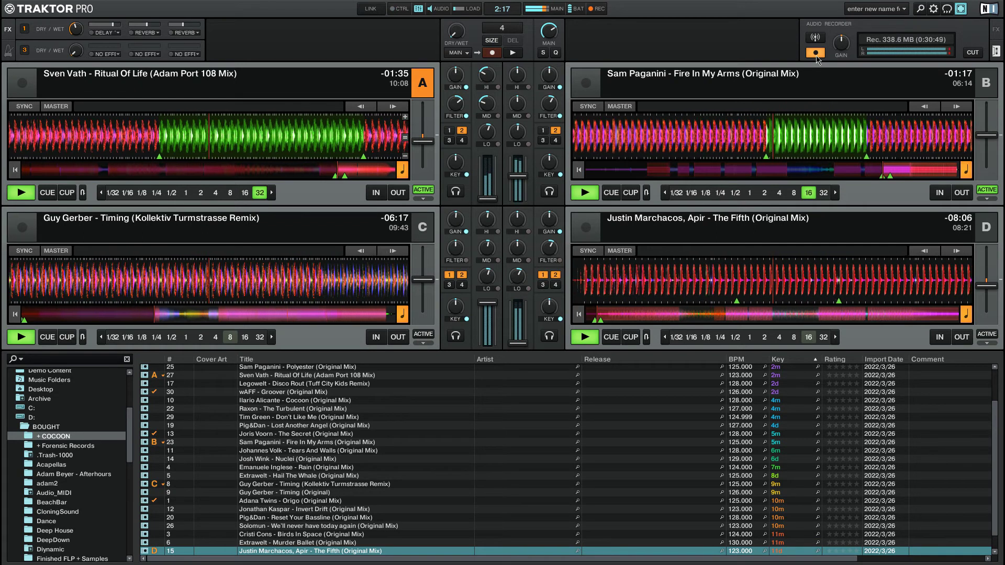
- Stop deck A, load Tim Green - Among Wolves (Original Mix) onto it and preview the track in the headphones
{"action": "key", "text": "l"}
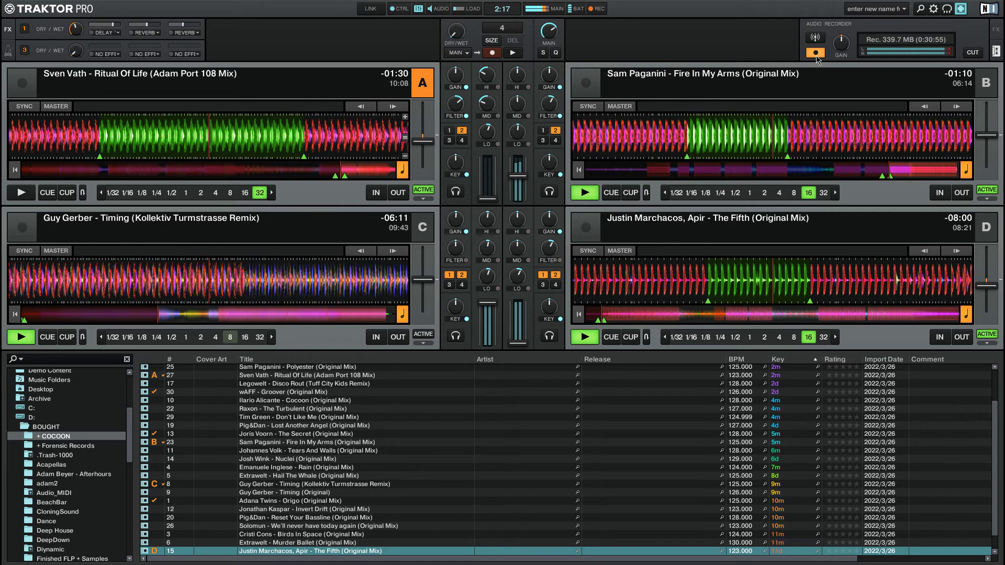
{"action": "key", "text": "Down"}
{"action": "key", "text": "Down"}
{"action": "key", "text": "Up"}
{"action": "key", "text": "Up"}
{"action": "key", "text": "Up"}
{"action": "key", "text": "Up"}
{"action": "key", "text": "Up"}
{"action": "key", "text": "Up"}
{"action": "key", "text": "Up"}
{"action": "key", "text": "Up"}
{"action": "key", "text": "Up"}
{"action": "key", "text": "Up"}
{"action": "key", "text": "Up"}
{"action": "key", "text": "Up"}
{"action": "key", "text": "Up"}
{"action": "key", "text": "Up"}
{"action": "key", "text": "Up"}
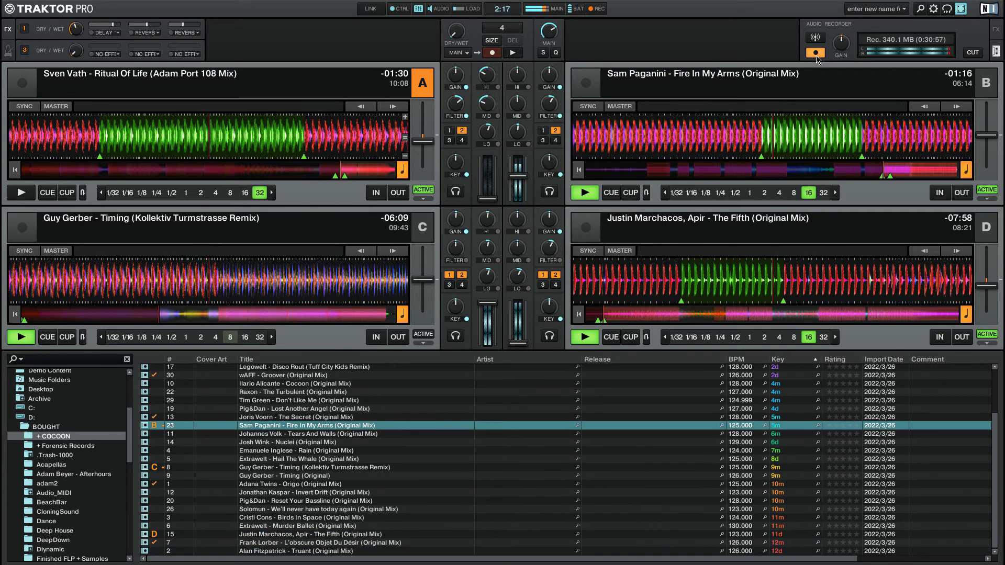
{"action": "key", "text": "Up"}
{"action": "key", "text": "Up"}
{"action": "key", "text": "Up"}
{"action": "key", "text": "Up"}
{"action": "key", "text": "Up"}
{"action": "key", "text": "Up"}
{"action": "key", "text": "Up"}
{"action": "key", "text": "Up"}
{"action": "key", "text": "Up"}
{"action": "key", "text": "Up"}
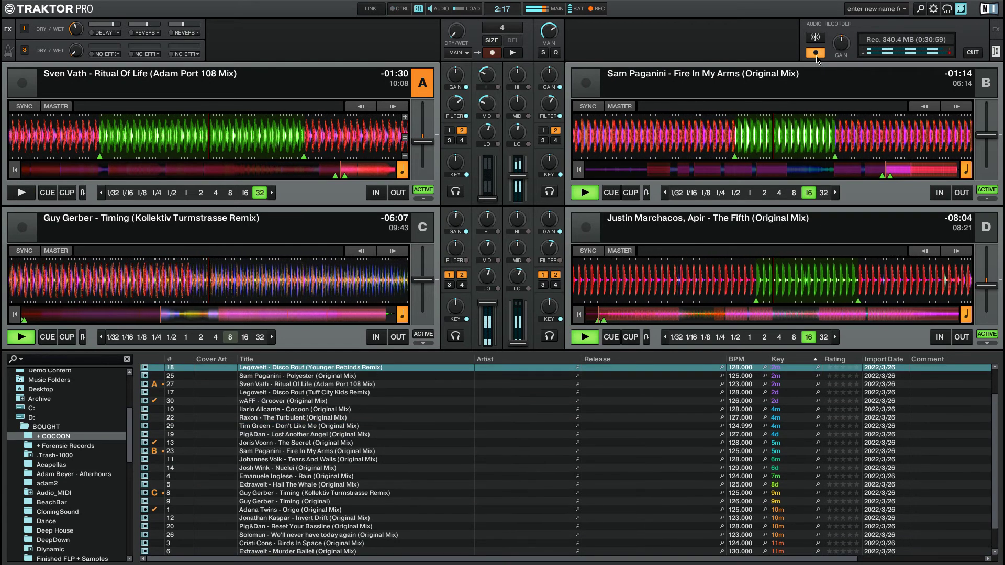
{"action": "key", "text": "Up"}
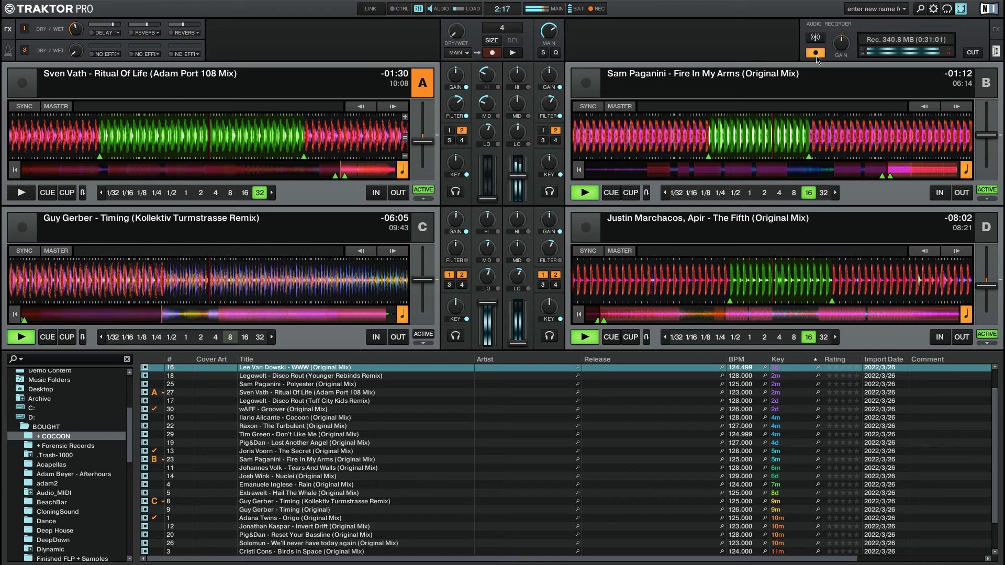
{"action": "key", "text": "Up"}
{"action": "key", "text": "ctrl+Left"}
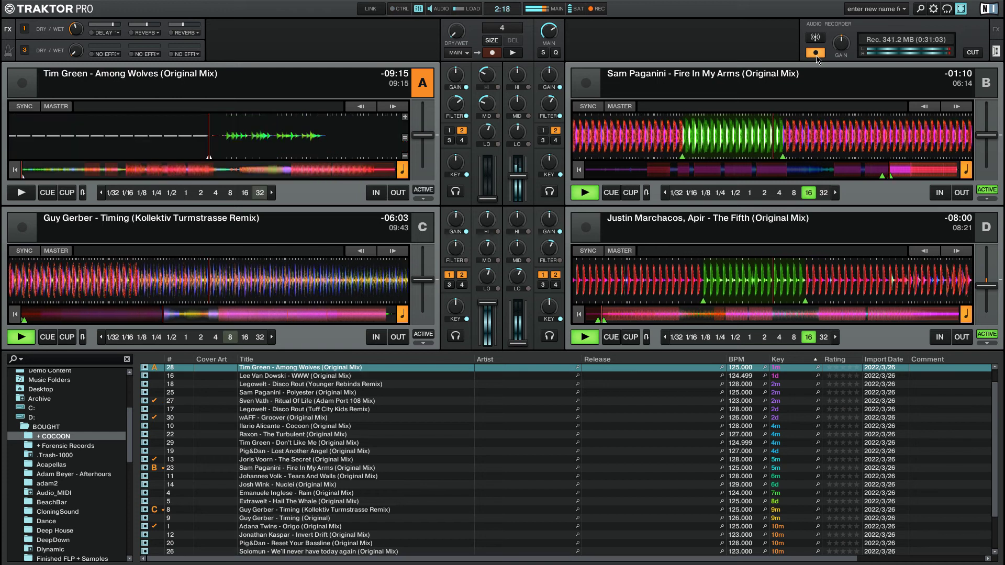
{"action": "key", "text": "space"}
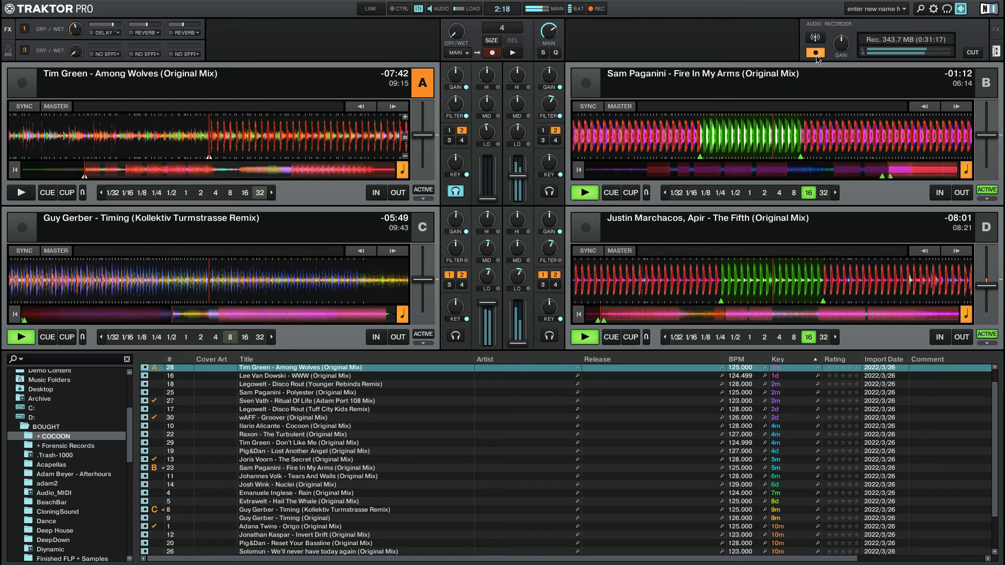
- Load Lee Van Dowski - WWW (Original Mix) onto deck A
{"action": "key", "text": "Up"}
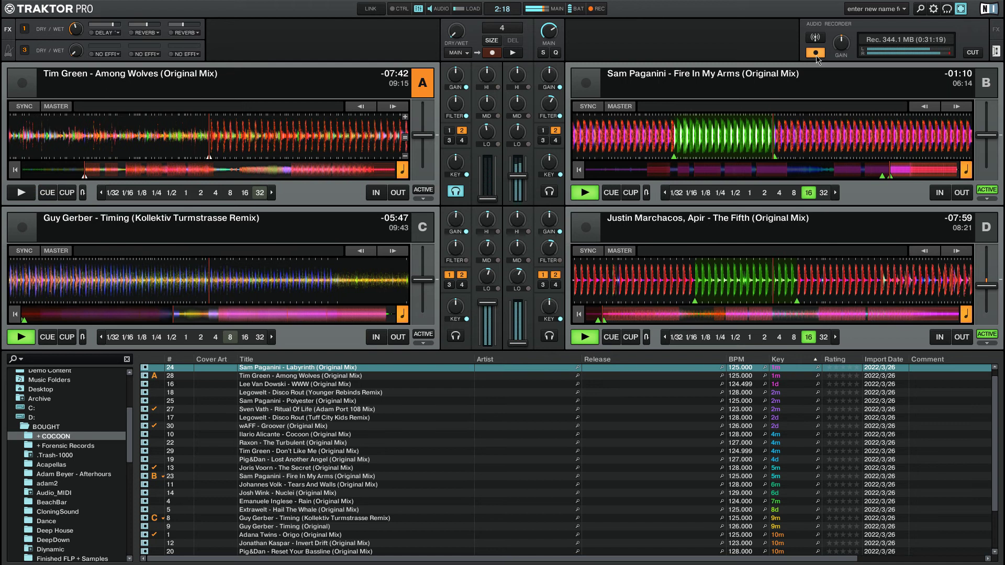
{"action": "key", "text": "Down"}
{"action": "key", "text": "Down"}
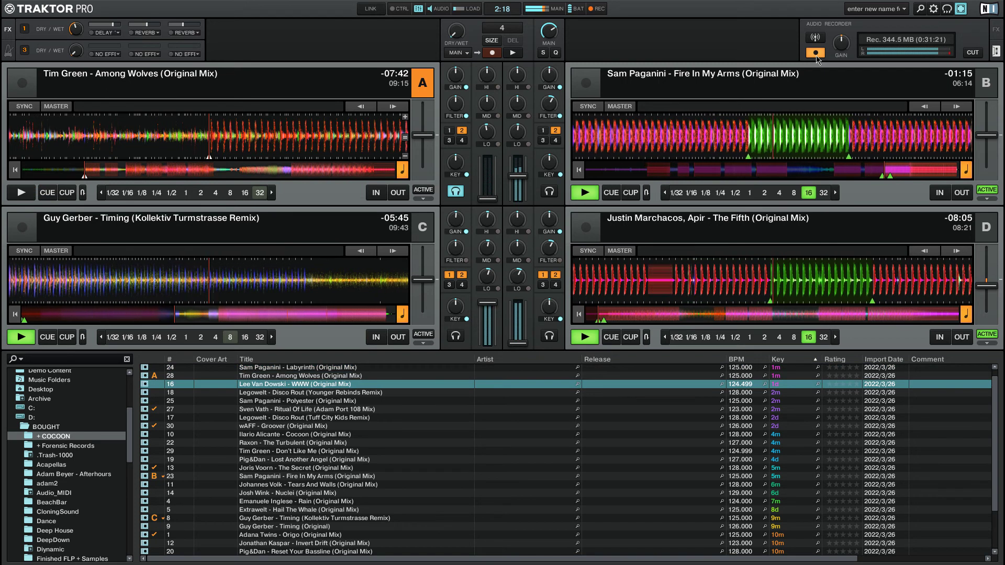
{"action": "key", "text": "ctrl+Left"}
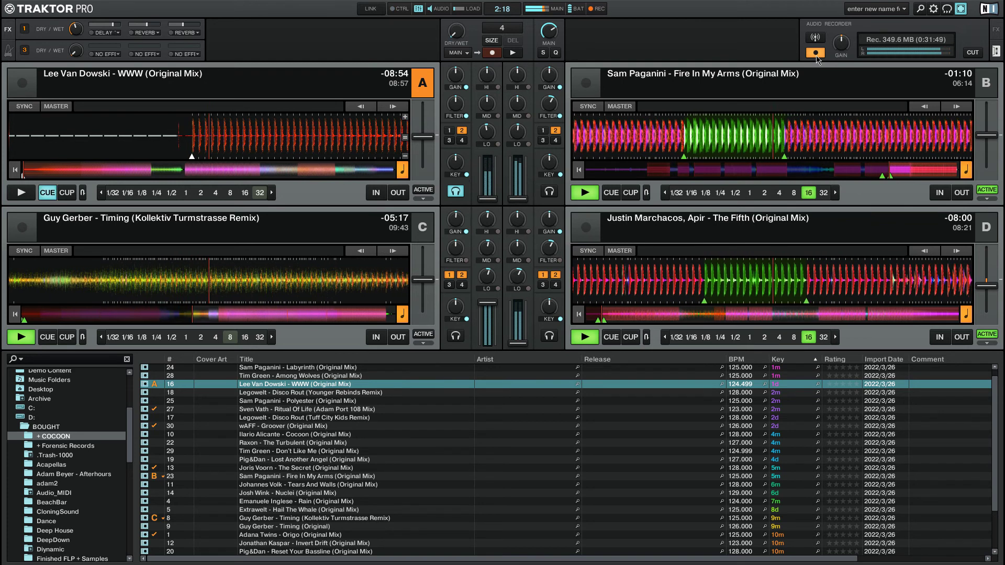
- Audition WWW on deck A by jumping forward through it, returning to its start and stopping it
{"action": "key", "text": "space"}
{"action": "key", "text": "Right"}
{"action": "key", "text": "Right"}
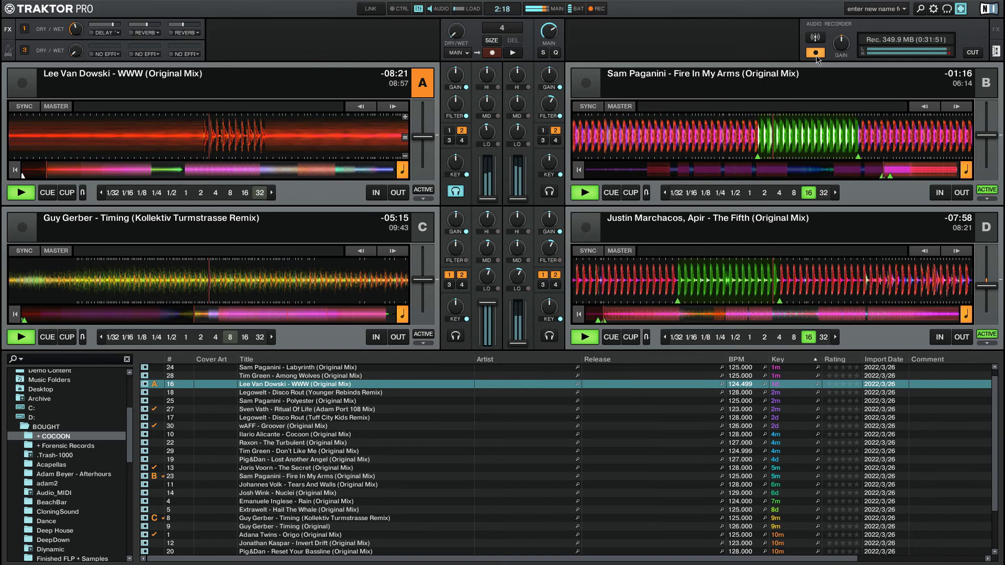
{"action": "key", "text": "Right"}
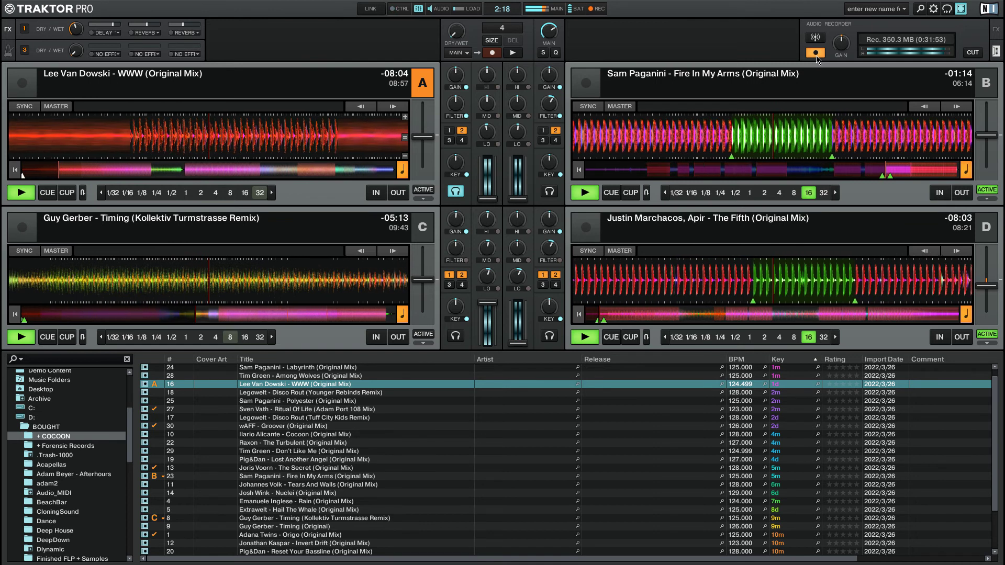
{"action": "key", "text": "Right"}
{"action": "key", "text": "Right"}
{"action": "key", "text": "Right"}
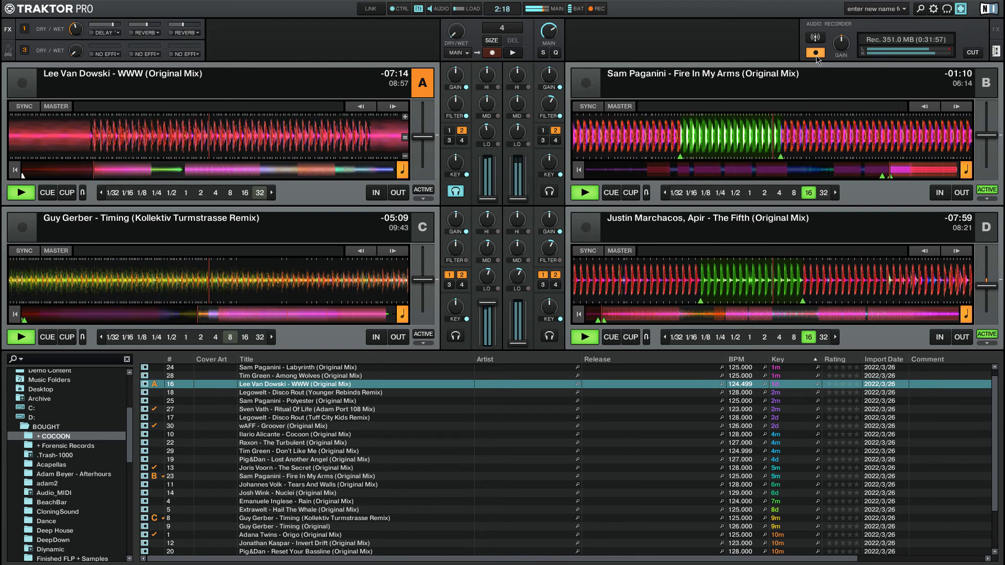
{"action": "key", "text": "Left"}
{"action": "key", "text": "Left"}
{"action": "key", "text": "Left"}
{"action": "key", "text": "Left"}
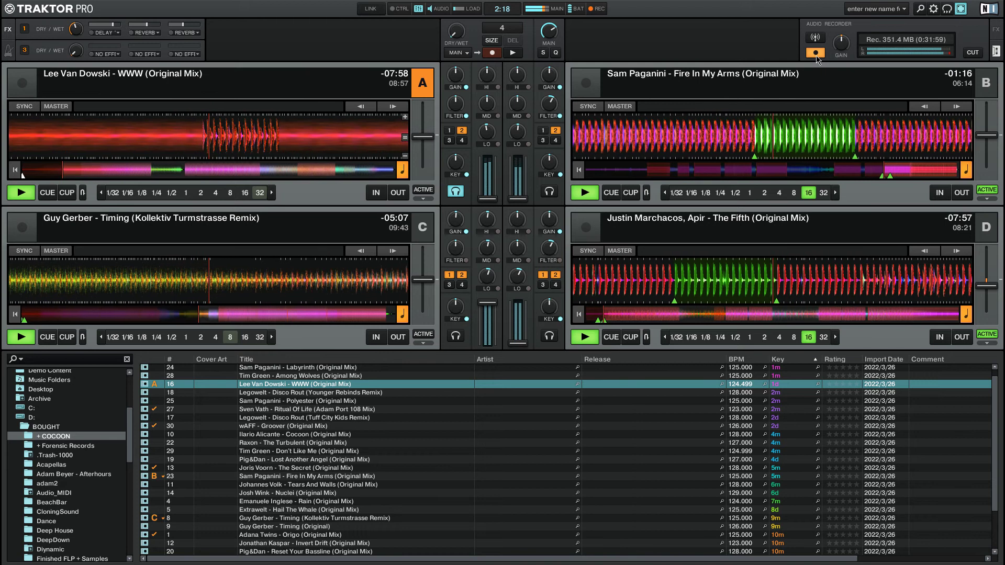
{"action": "key", "text": "Left"}
{"action": "key", "text": "Left"}
{"action": "key", "text": "Left"}
{"action": "key", "text": "Left"}
{"action": "key", "text": "Left"}
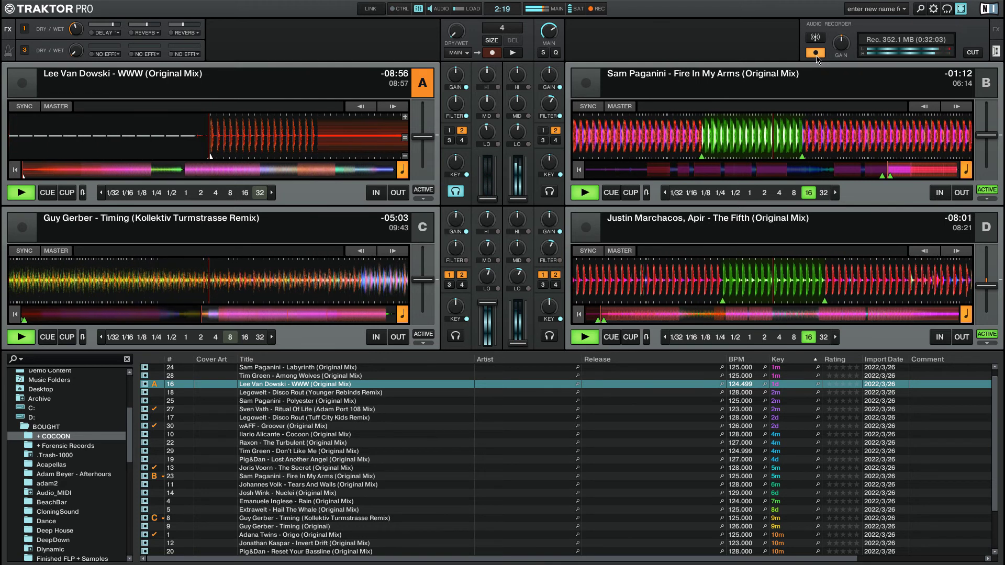
{"action": "key", "text": "space"}
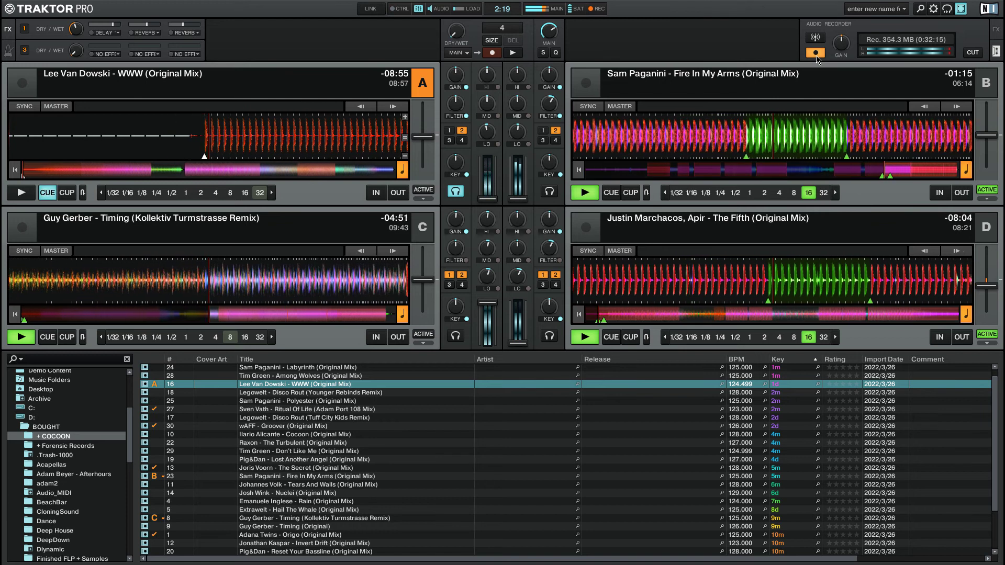
- Play WWW on deck A from its beginning, using and releasing a 16-beat loop in its intro
{"action": "key", "text": "space"}
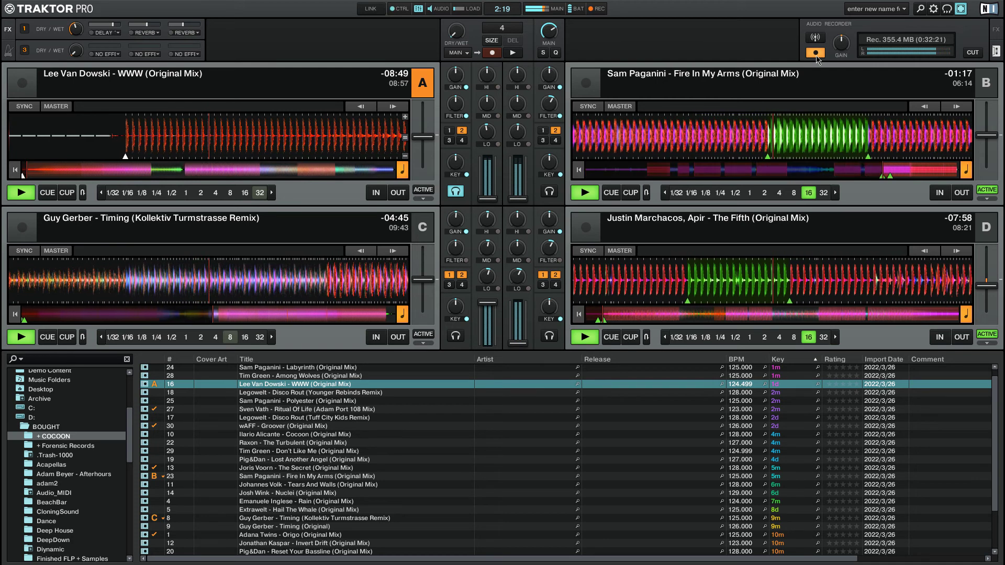
{"action": "key", "text": "Right"}
{"action": "key", "text": "Right"}
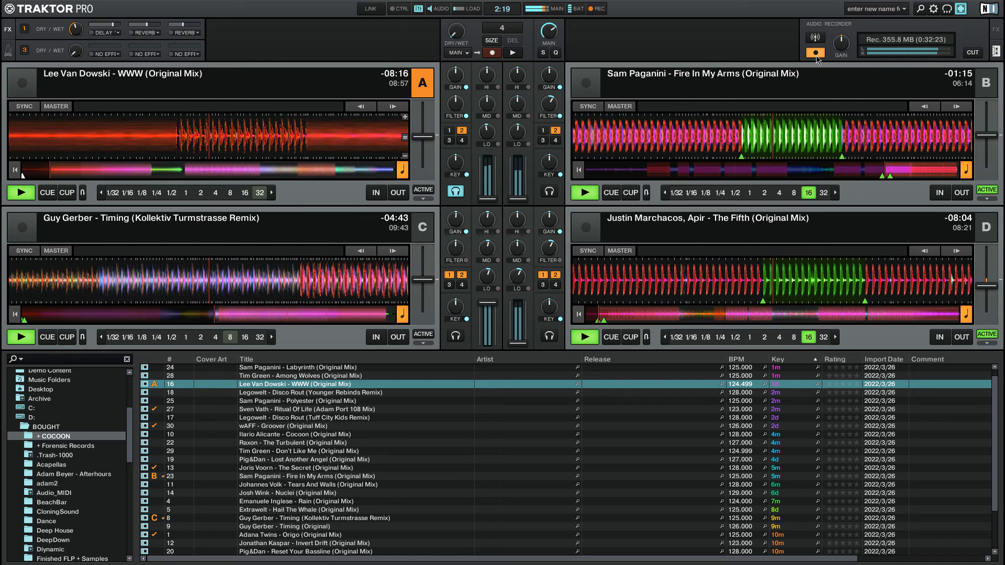
{"action": "key", "text": "Left"}
{"action": "key", "text": "Left"}
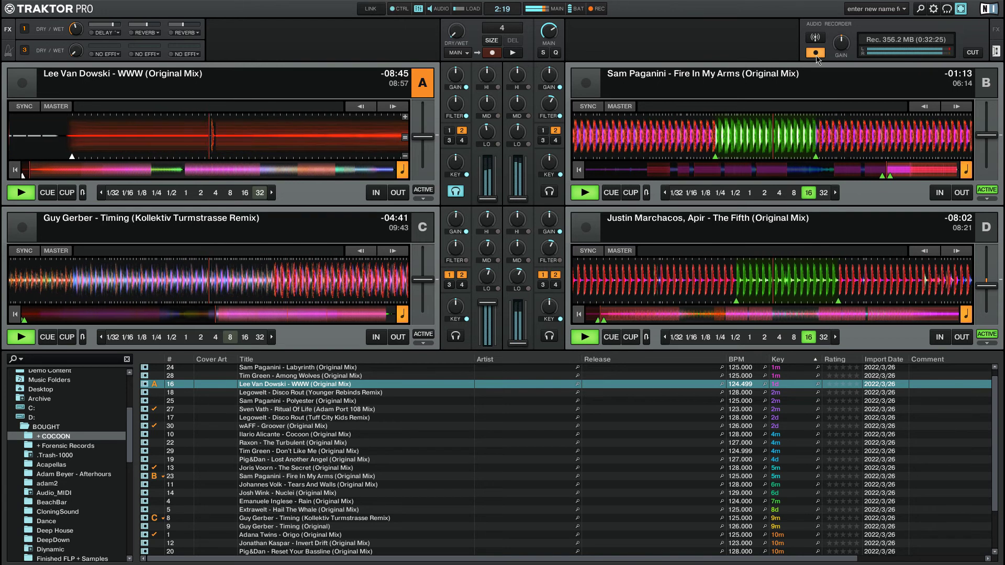
{"action": "key", "text": "h"}
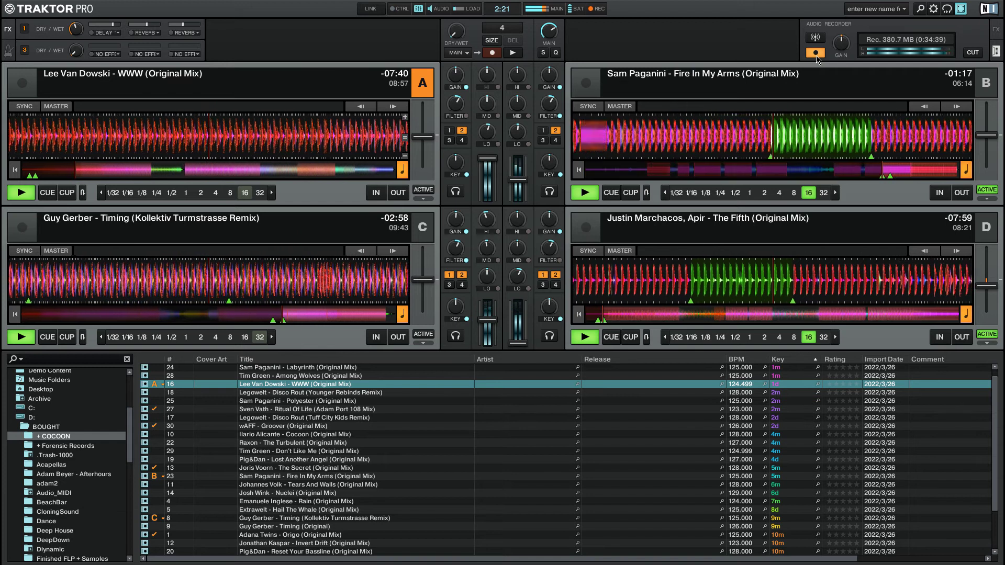
- Loop WWW on deck A at 32 beats, release it, and loop the track's outro at 16 beats
{"action": "key", "text": "l"}
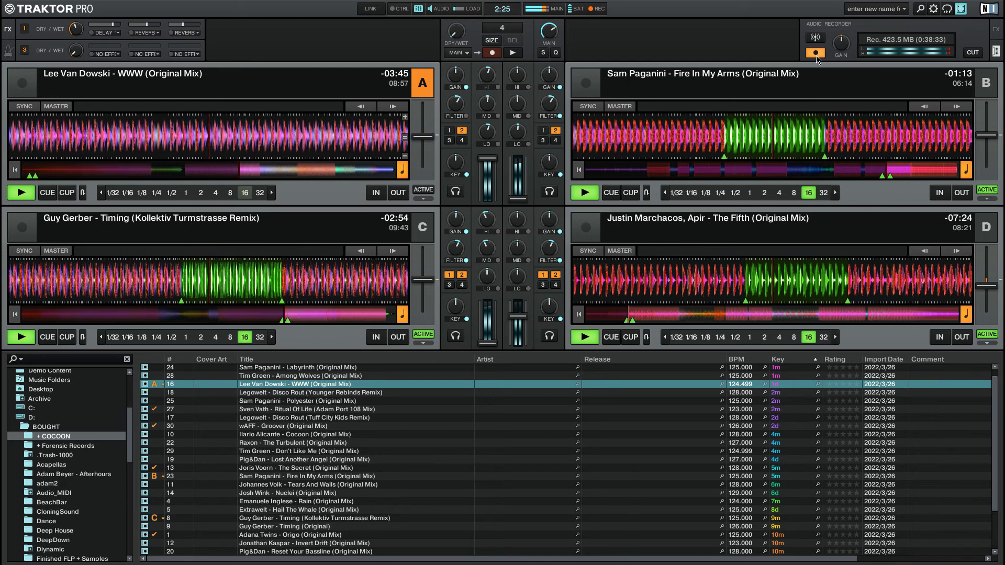
{"action": "key", "text": "l"}
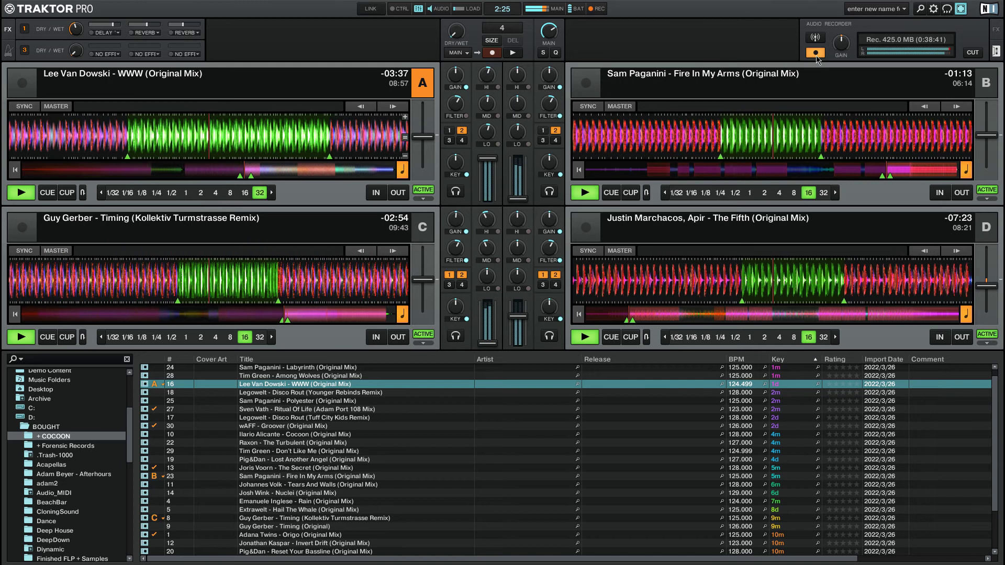
{"action": "key", "text": "l"}
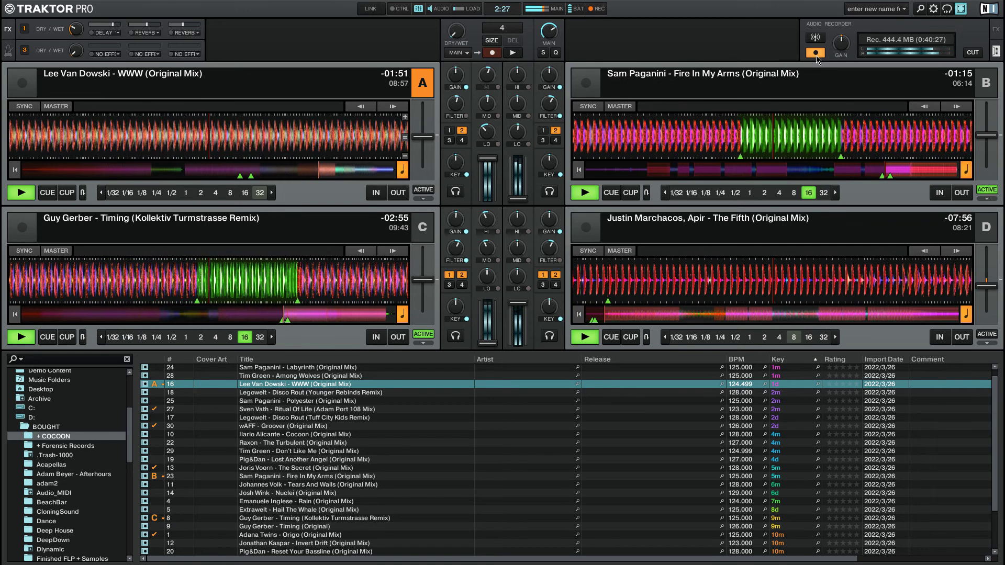
{"action": "key", "text": "Left"}
{"action": "key", "text": "l"}
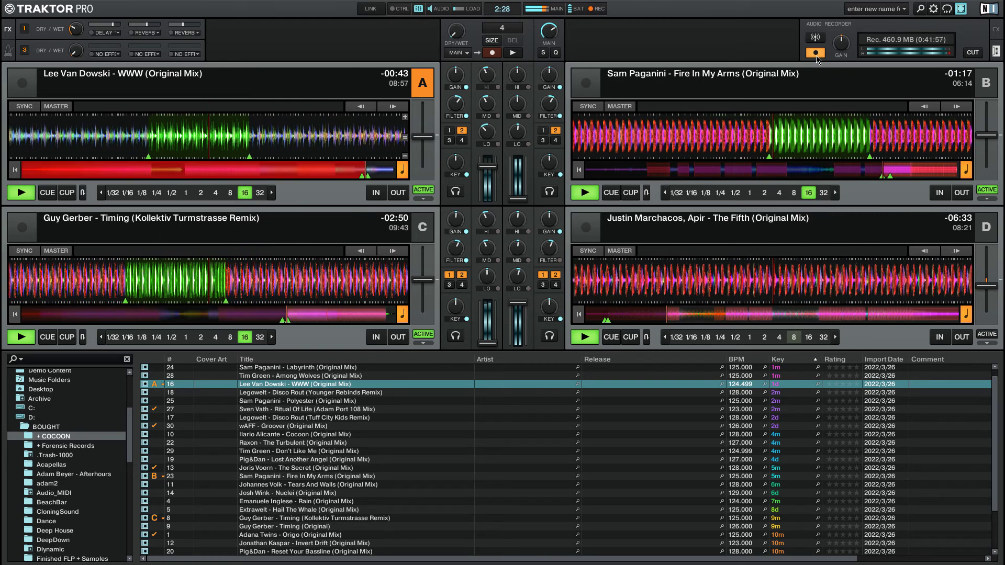
- Stop deck C, load Tim Green - Don't Like Me (Original Mix) onto it and play it with a 16-beat loop
{"action": "key", "text": "Down"}
{"action": "key", "text": "Down"}
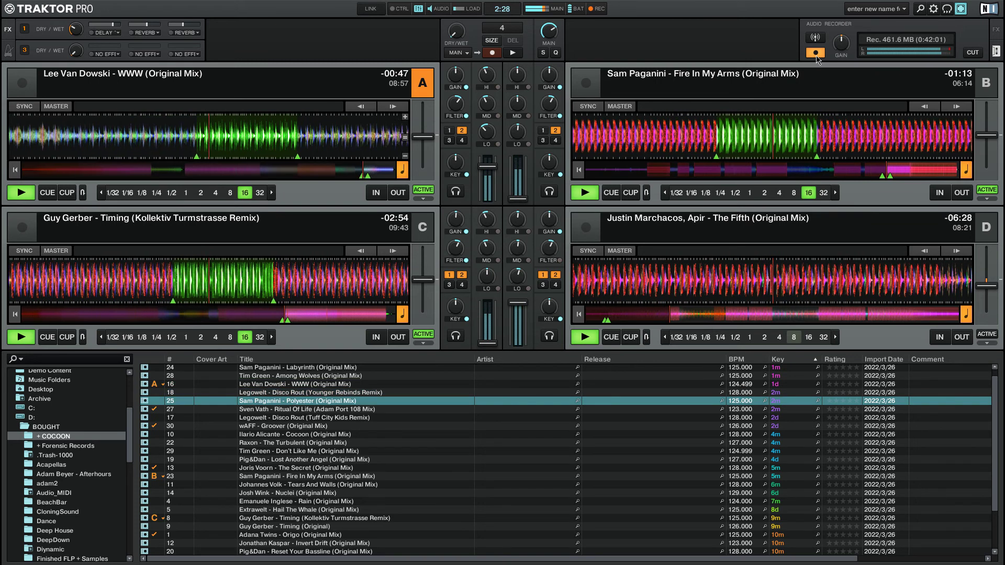
{"action": "key", "text": "Down"}
{"action": "key", "text": "Down"}
{"action": "key", "text": "Down"}
{"action": "key", "text": "Down"}
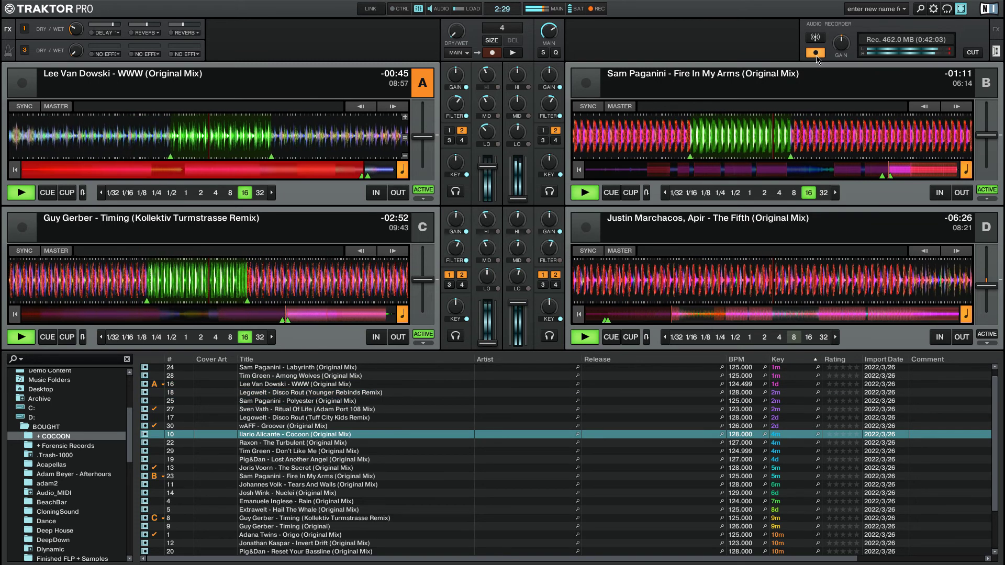
{"action": "key", "text": "Down"}
{"action": "key", "text": "Down"}
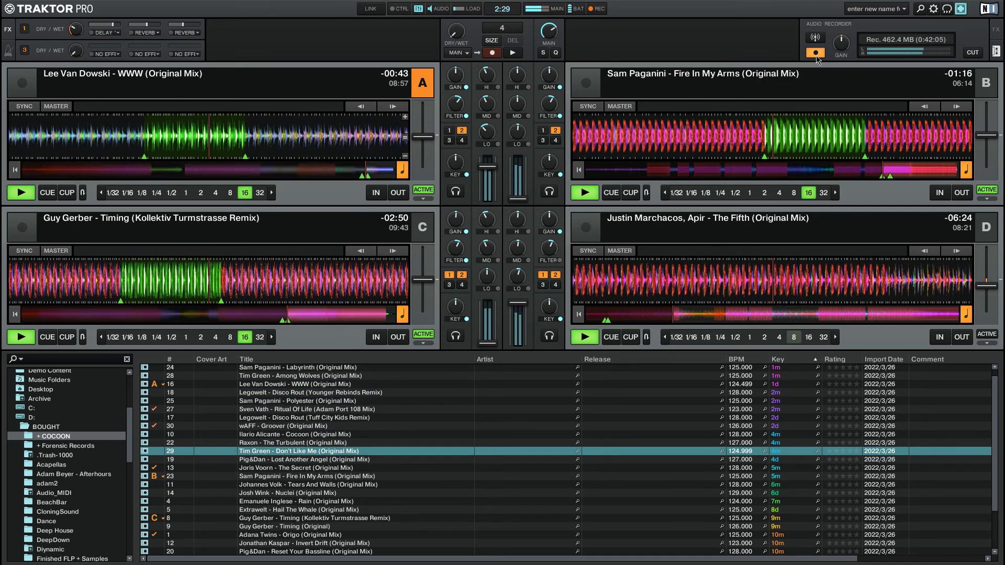
{"action": "key", "text": "ctrl+shift+Left"}
{"action": "key", "text": "space"}
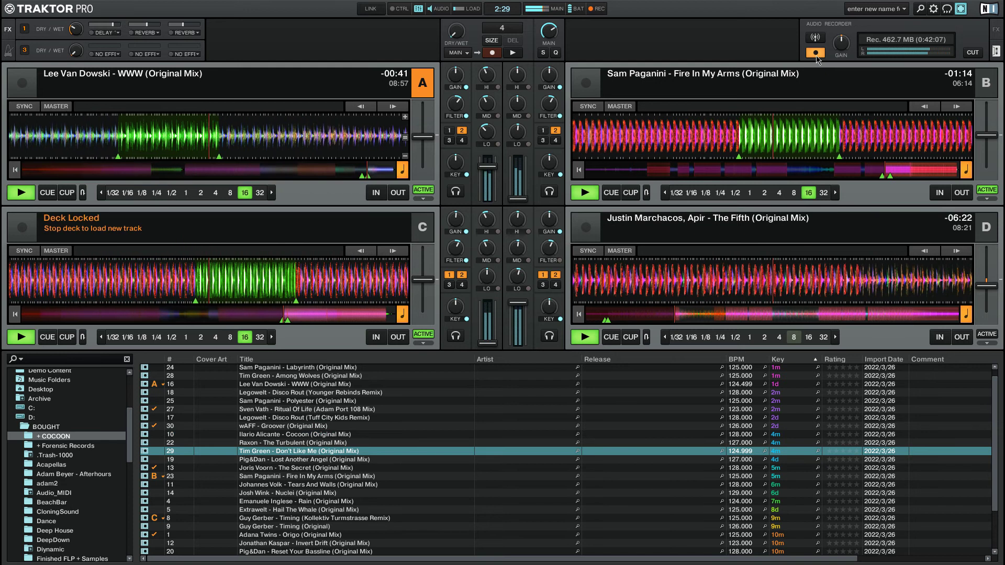
{"action": "key", "text": "ctrl+shift+Left"}
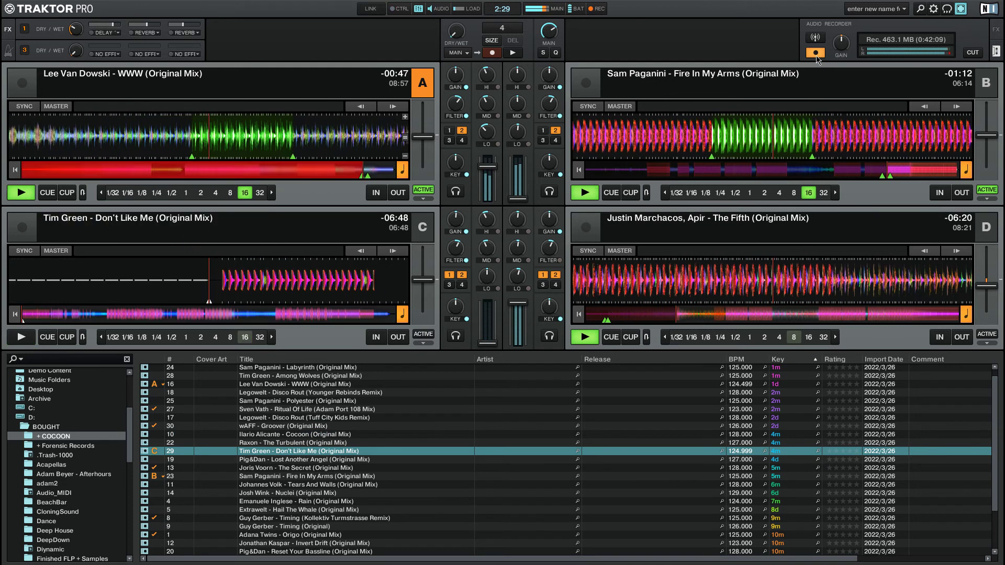
{"action": "key", "text": "h"}
{"action": "key", "text": "c"}
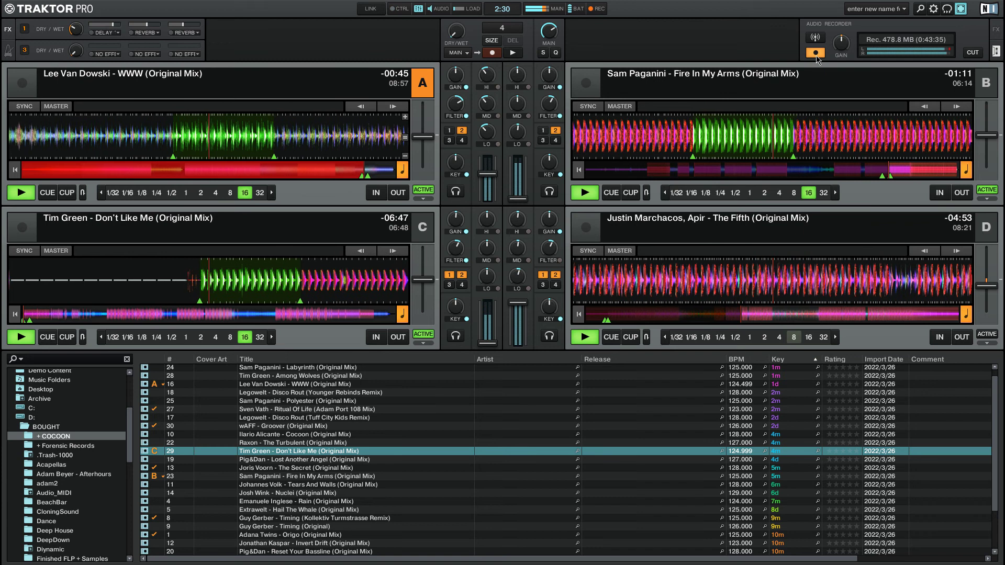
- Look through the lower part of the COCOON track list for a candidate for the next track
{"action": "key", "text": "Down"}
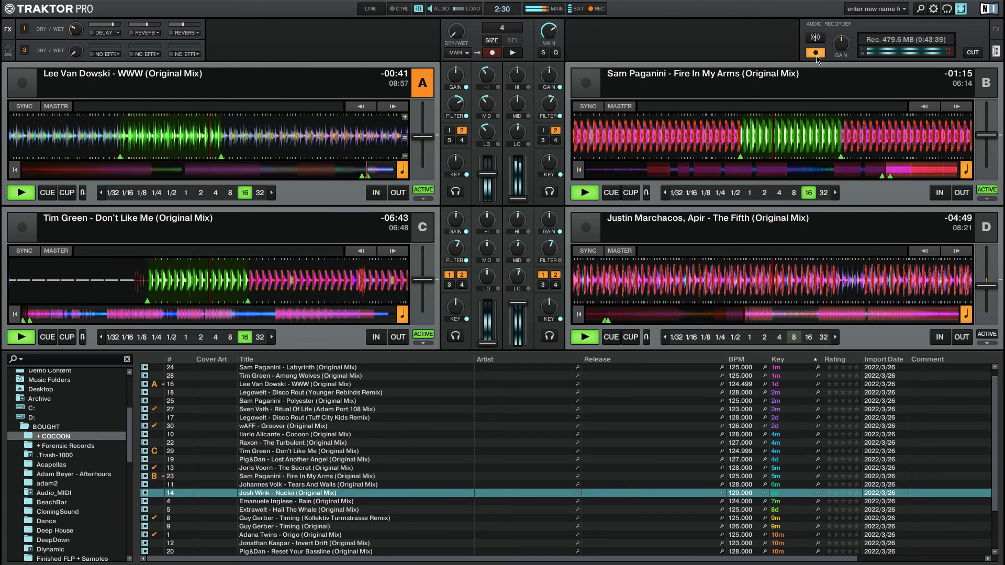
{"action": "key", "text": "Down"}
{"action": "key", "text": "Down"}
{"action": "key", "text": "Down"}
{"action": "key", "text": "Down"}
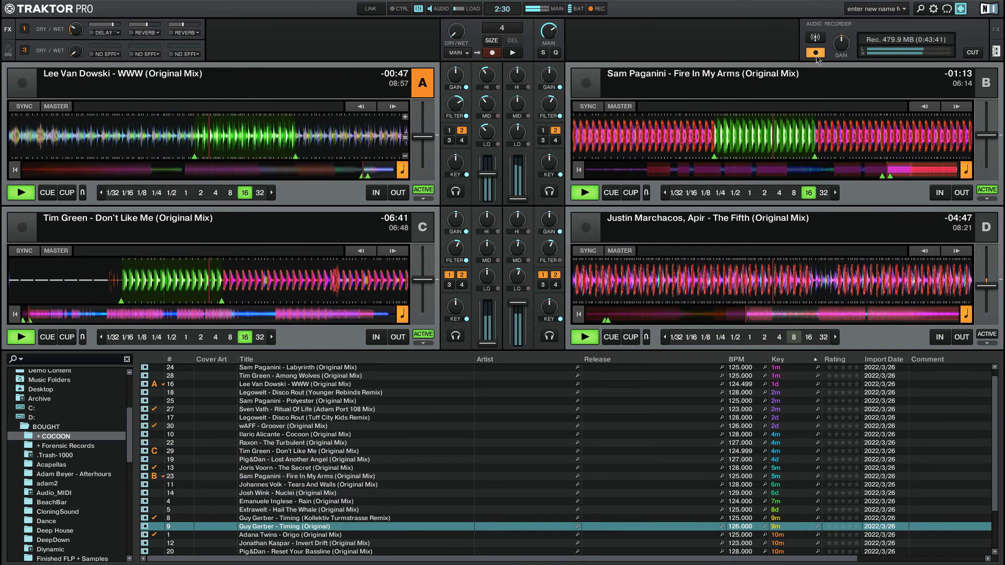
{"action": "key", "text": "Down"}
{"action": "key", "text": "Down"}
{"action": "key", "text": "Down"}
{"action": "key", "text": "Down"}
{"action": "key", "text": "Down"}
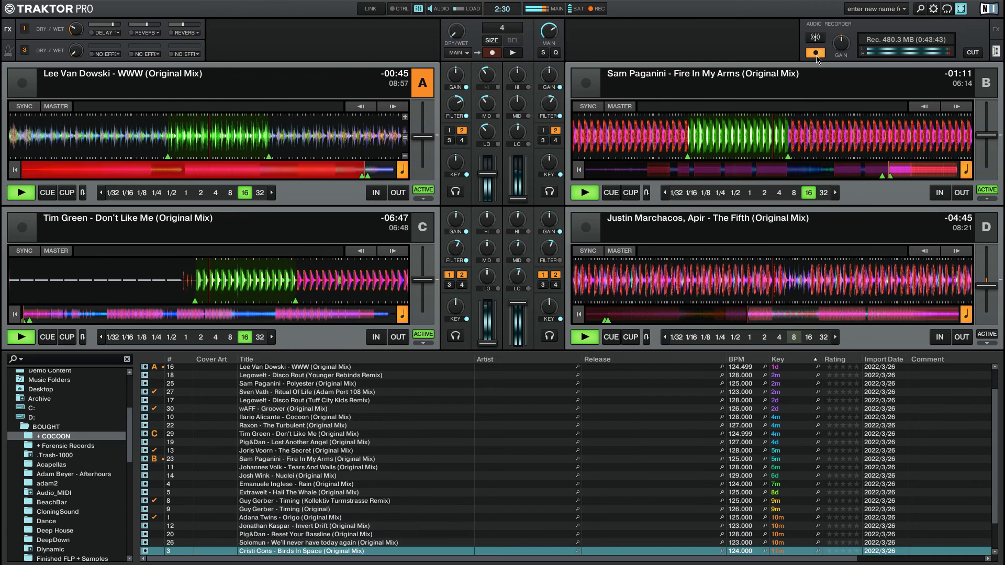
{"action": "key", "text": "Down"}
{"action": "key", "text": "Down"}
{"action": "key", "text": "Down"}
- Find Sam Paganini - Labyrinth (Original Mix) in the COCOON list, stop deck B and load the track onto it
{"action": "key", "text": "Up"}
{"action": "key", "text": "Up"}
{"action": "key", "text": "Up"}
{"action": "key", "text": "Up"}
{"action": "key", "text": "Up"}
{"action": "key", "text": "Up"}
{"action": "key", "text": "Up"}
{"action": "key", "text": "Up"}
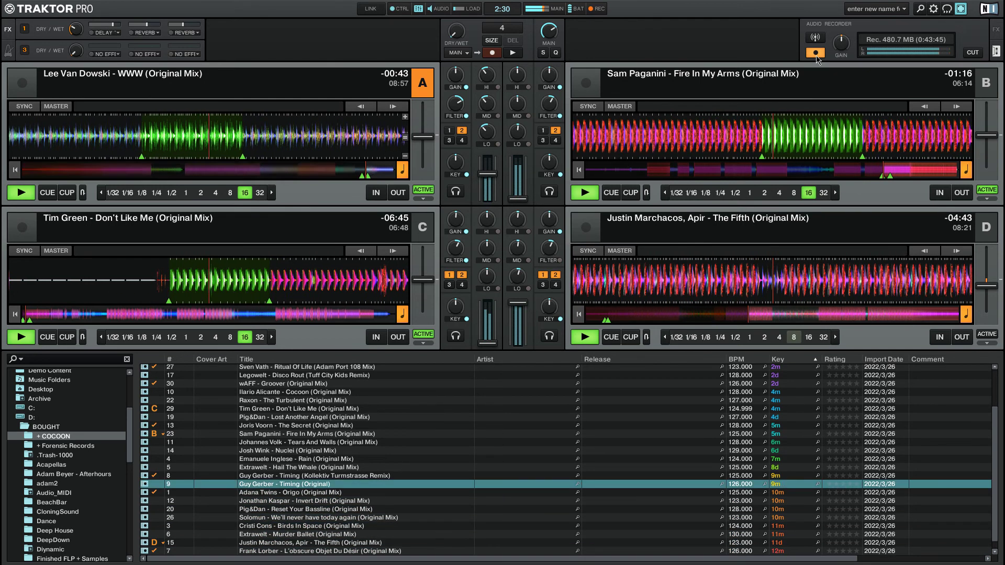
{"action": "key", "text": "Up"}
{"action": "key", "text": "Up"}
{"action": "key", "text": "Up"}
{"action": "key", "text": "Up"}
{"action": "key", "text": "Up"}
{"action": "key", "text": "Up"}
{"action": "key", "text": "Up"}
{"action": "key", "text": "Up"}
{"action": "key", "text": "Up"}
{"action": "key", "text": "Up"}
{"action": "key", "text": "Up"}
{"action": "key", "text": "Up"}
{"action": "key", "text": "Up"}
{"action": "key", "text": "Up"}
{"action": "key", "text": "Up"}
{"action": "key", "text": "Up"}
{"action": "key", "text": "Up"}
{"action": "key", "text": "Up"}
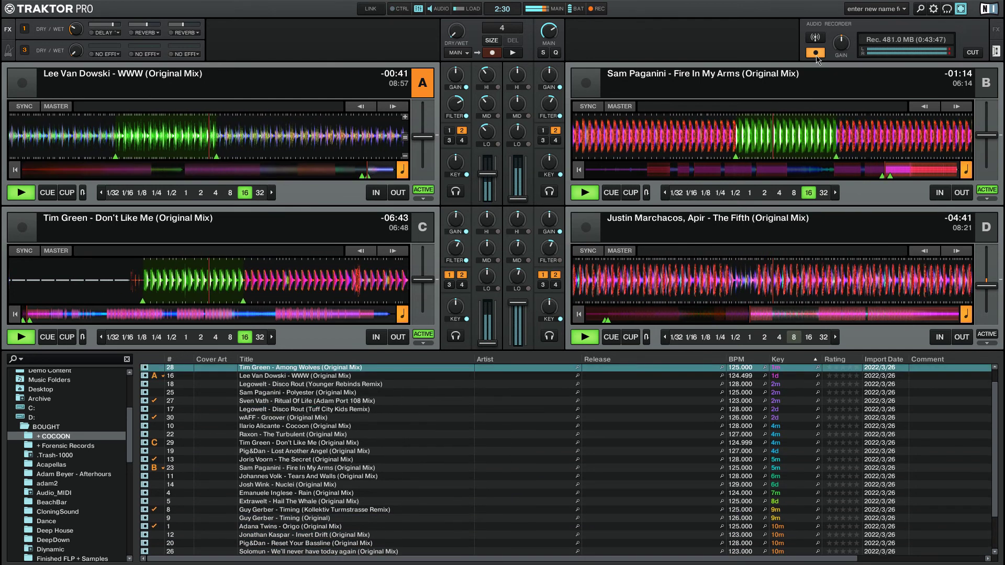
{"action": "key", "text": "Up"}
{"action": "key", "text": "ctrl+Right"}
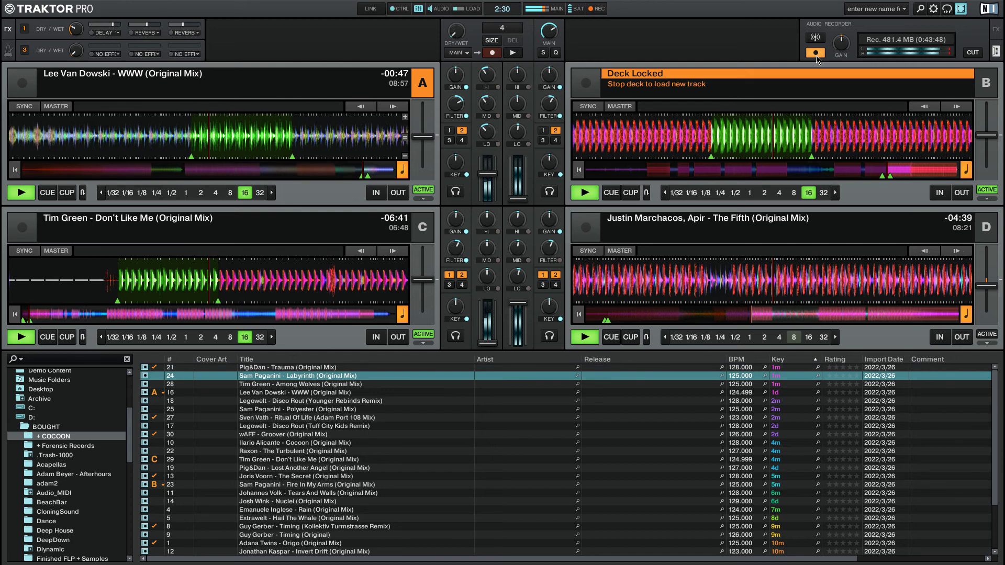
{"action": "key", "text": "space"}
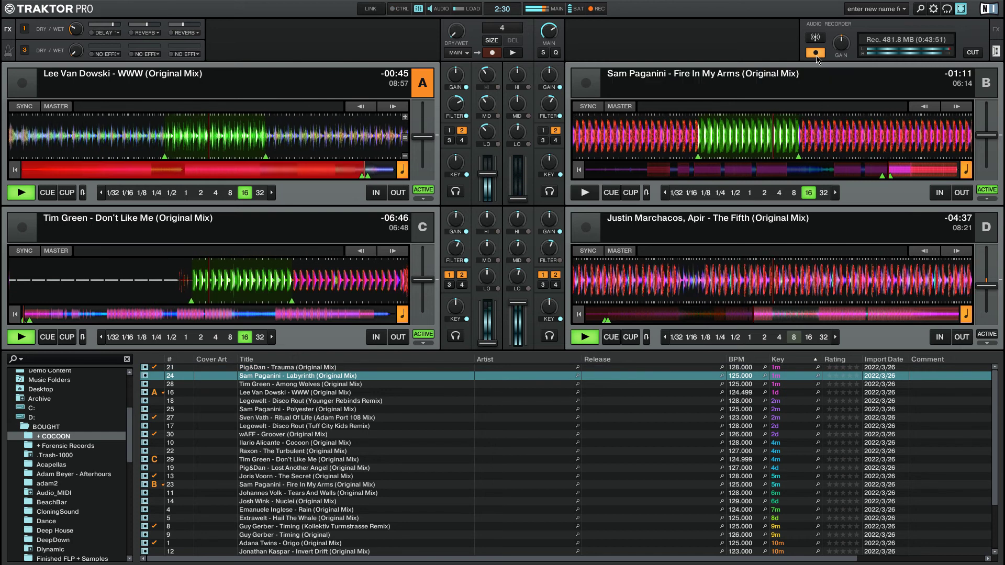
{"action": "key", "text": "ctrl+Right"}
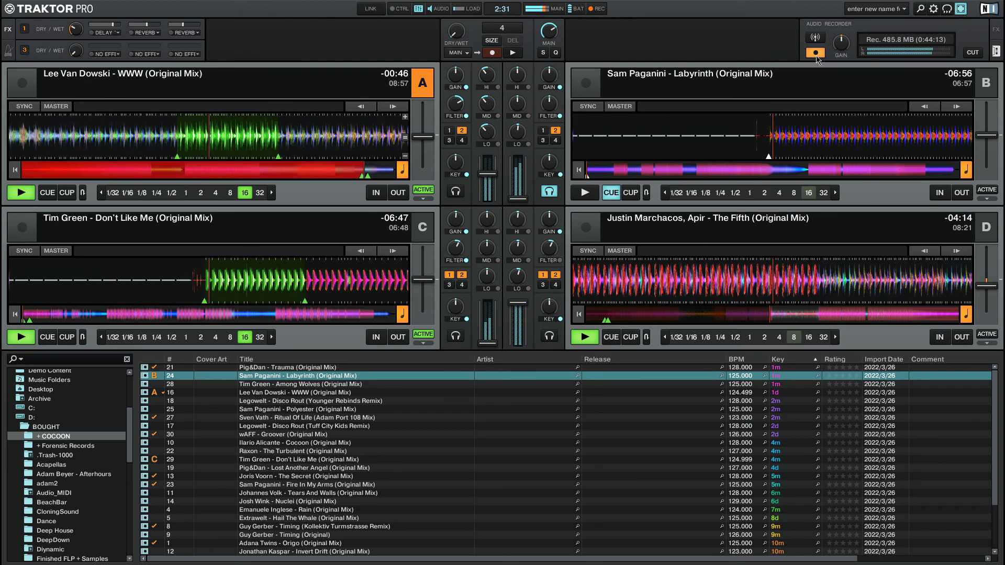
- Play Labyrinth on deck B through an 8-beat loop, release it, and hold decks C and D in 16-beat loops
{"action": "key", "text": "space"}
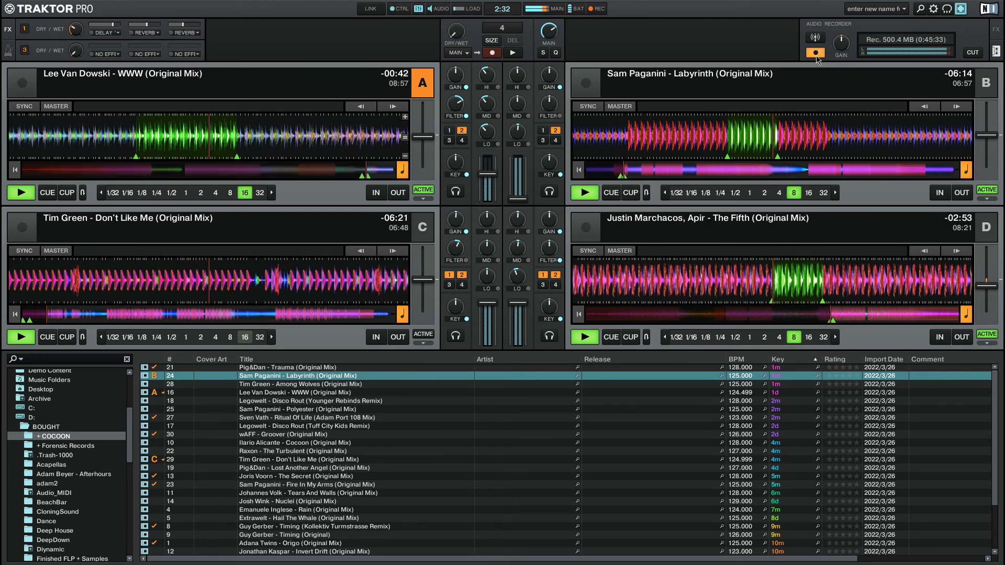
{"action": "key", "text": "ctrl+4"}
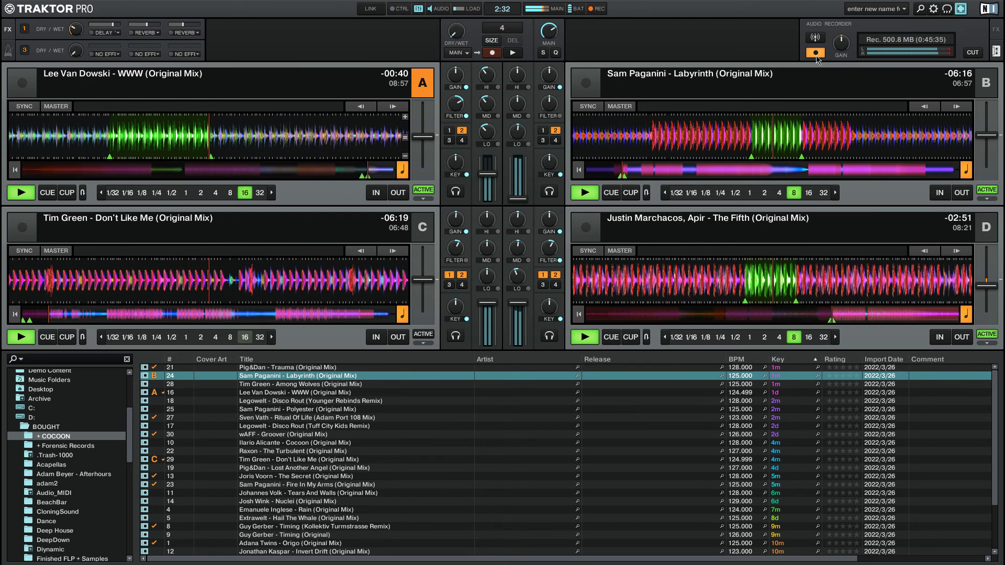
{"action": "key", "text": "ctrl+3"}
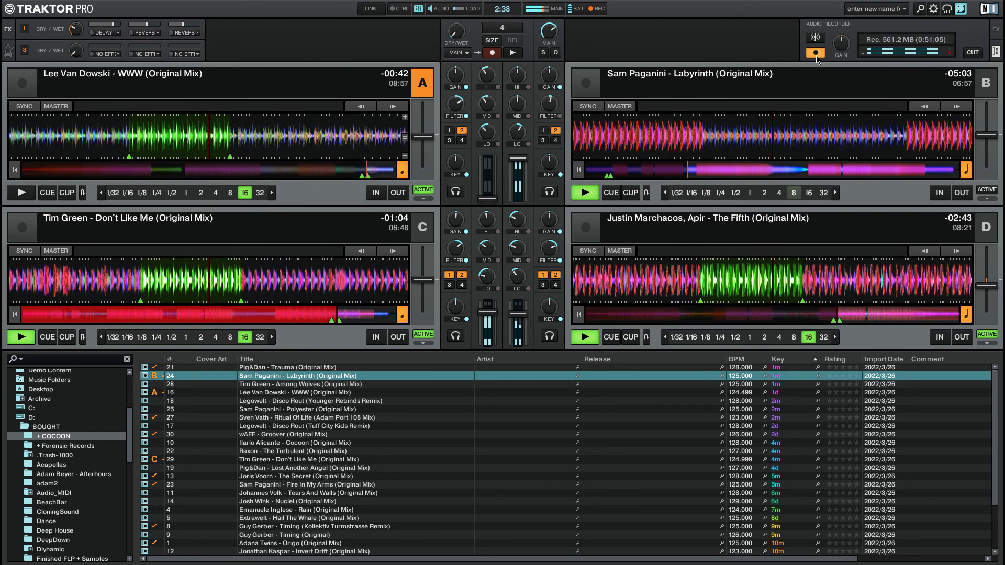
- Load Legowelt - Disco Rout (Tuff City Kids Remix) onto deck A, audition it and stop it
{"action": "key", "text": "Down"}
{"action": "key", "text": "Down"}
{"action": "key", "text": "Down"}
{"action": "key", "text": "Down"}
{"action": "key", "text": "Down"}
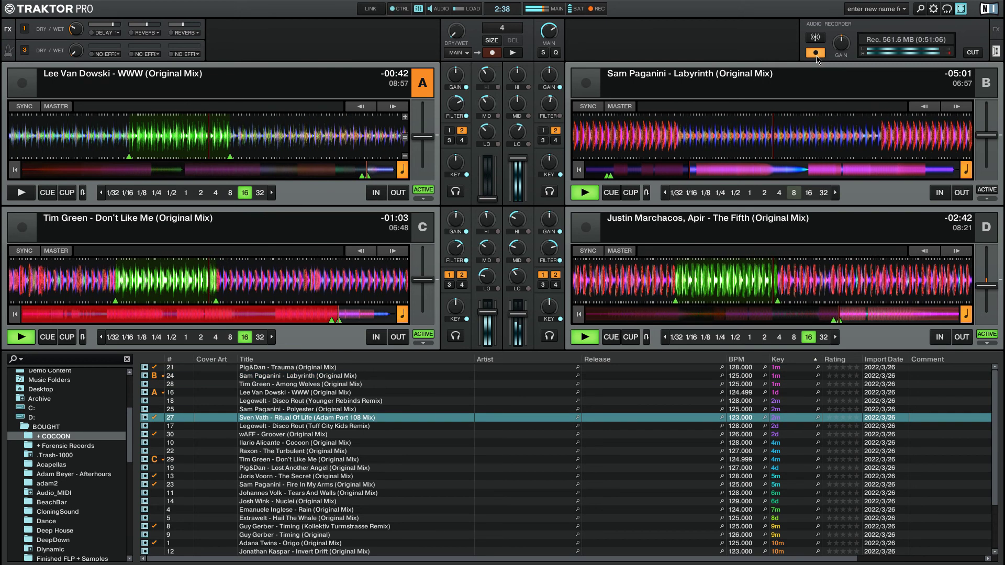
{"action": "key", "text": "Up"}
{"action": "key", "text": "Up"}
{"action": "key", "text": "Up"}
{"action": "key", "text": "Up"}
{"action": "key", "text": "Up"}
{"action": "key", "text": "Down"}
{"action": "key", "text": "Down"}
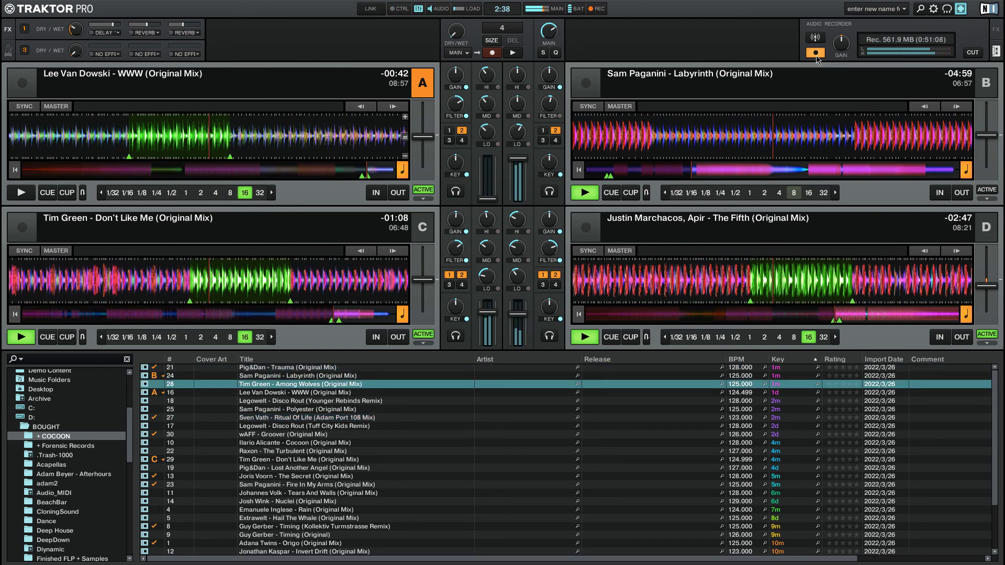
{"action": "key", "text": "Down"}
{"action": "key", "text": "Down"}
{"action": "key", "text": "Down"}
{"action": "key", "text": "Up"}
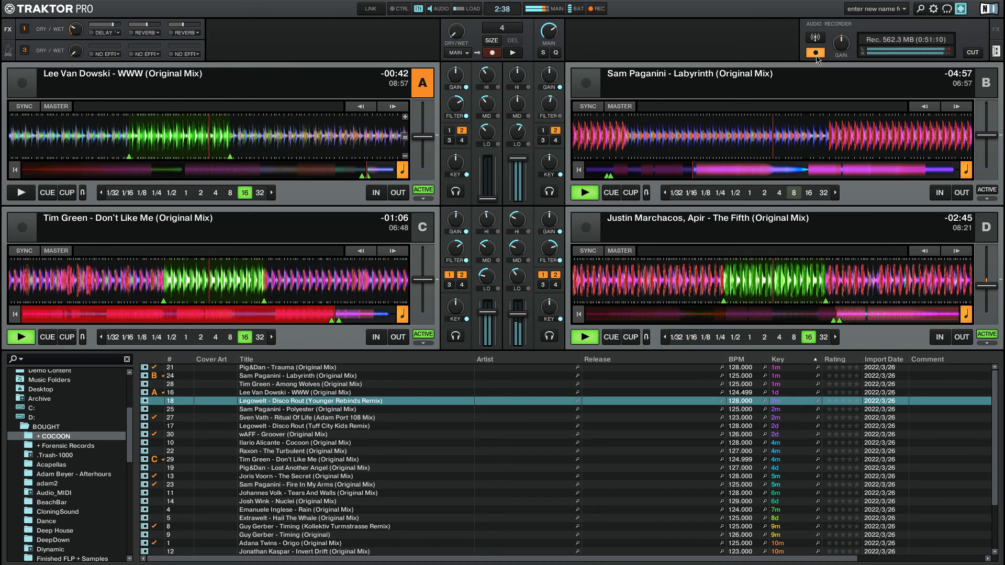
{"action": "key", "text": "Down"}
{"action": "key", "text": "Down"}
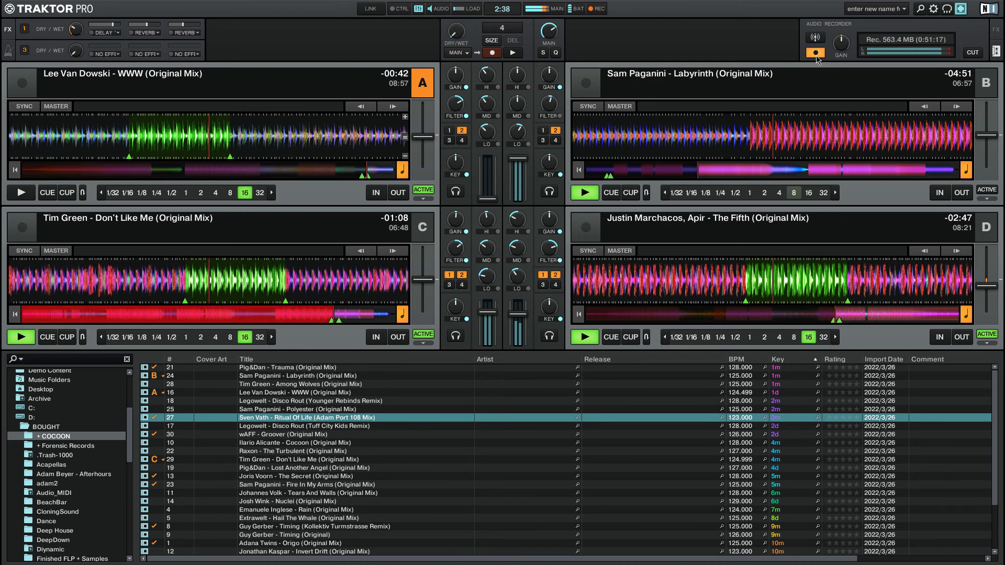
{"action": "key", "text": "Down"}
{"action": "key", "text": "ctrl+Left"}
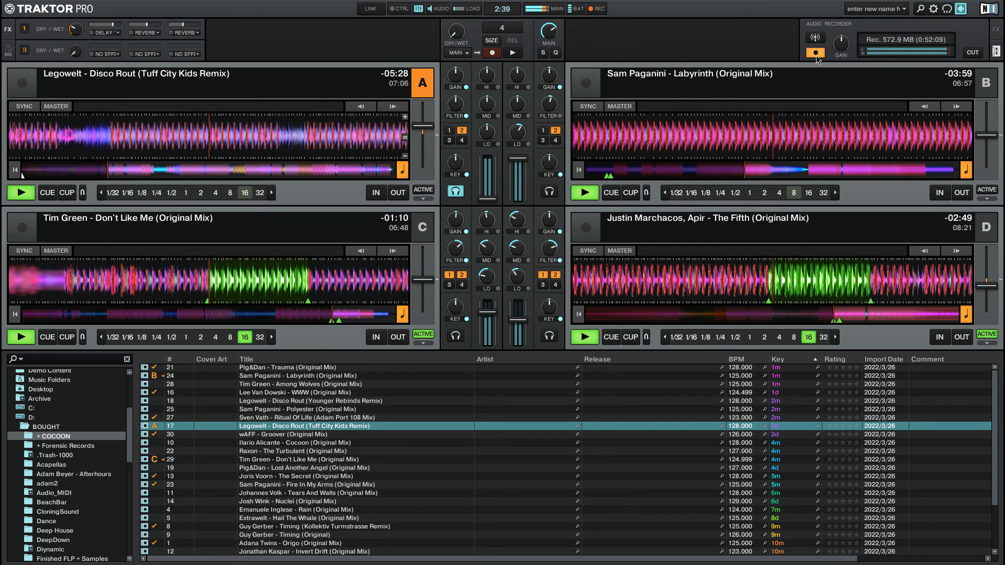
{"action": "key", "text": "space"}
- Load Legowelt - Disco Rout (Younger Rebinds Remix) onto deck A, audition it and stop it
{"action": "key", "text": "Up"}
{"action": "key", "text": "Up"}
{"action": "key", "text": "Up"}
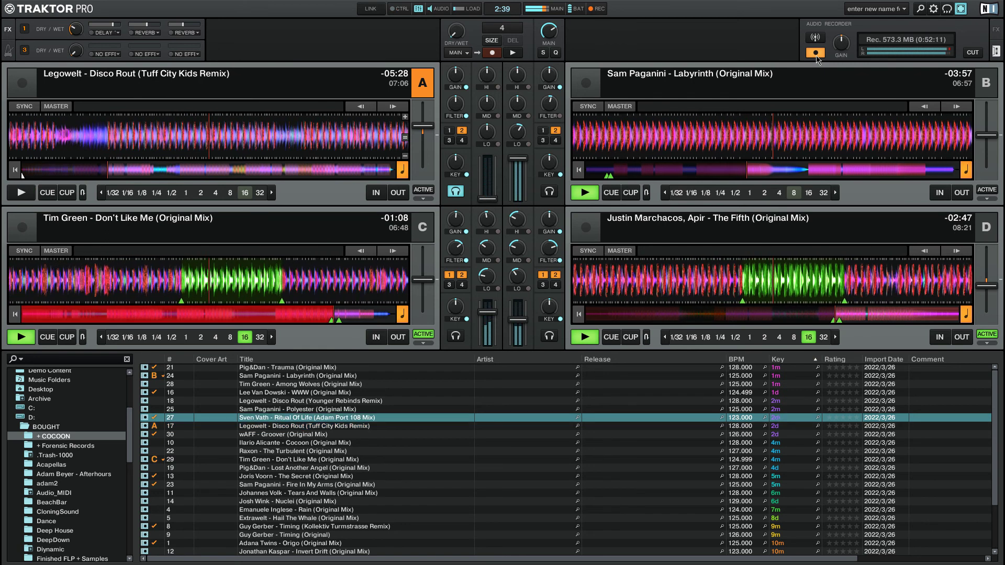
{"action": "key", "text": "ctrl+Left"}
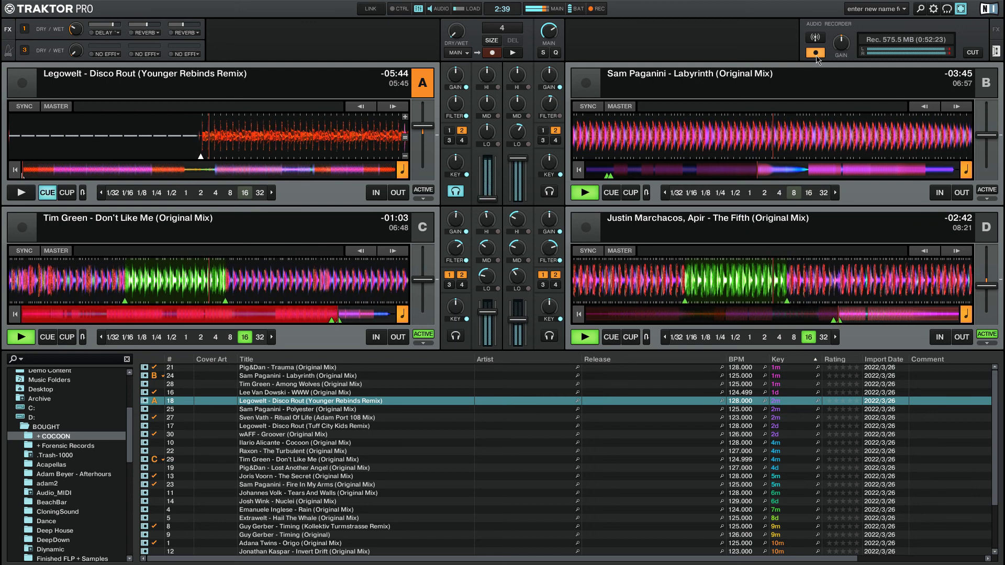
{"action": "key", "text": "space"}
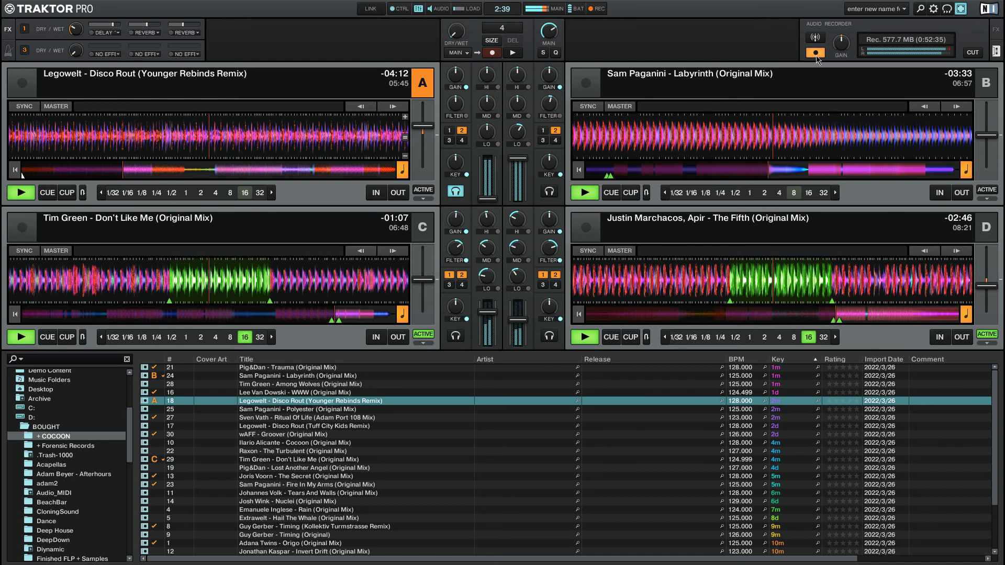
{"action": "key", "text": "space"}
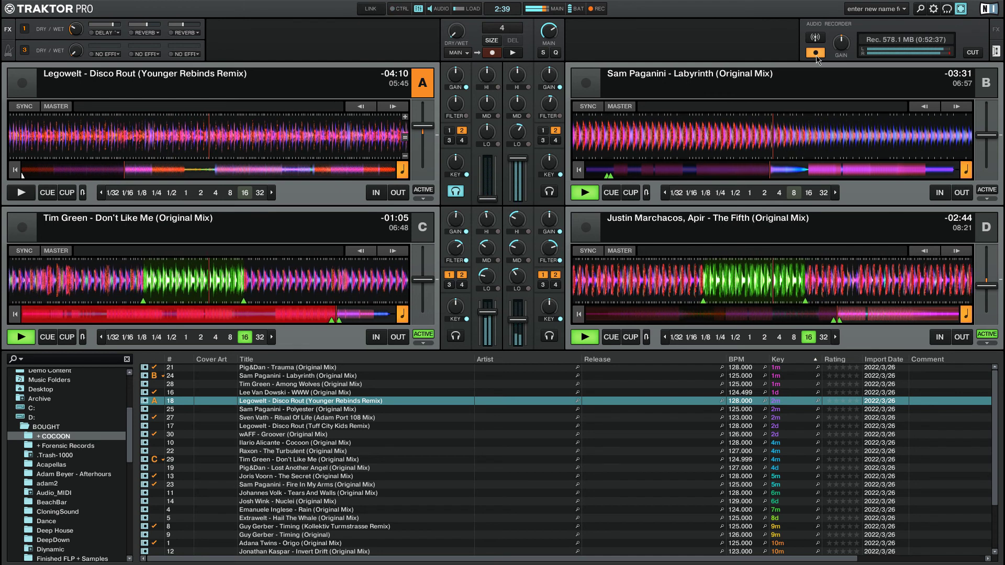
- Find Raxon - The Turbulent (Original Mix) in the COCOON list and load it onto deck A
{"action": "key", "text": "Down"}
{"action": "key", "text": "Down"}
{"action": "key", "text": "Down"}
{"action": "key", "text": "Down"}
{"action": "key", "text": "Down"}
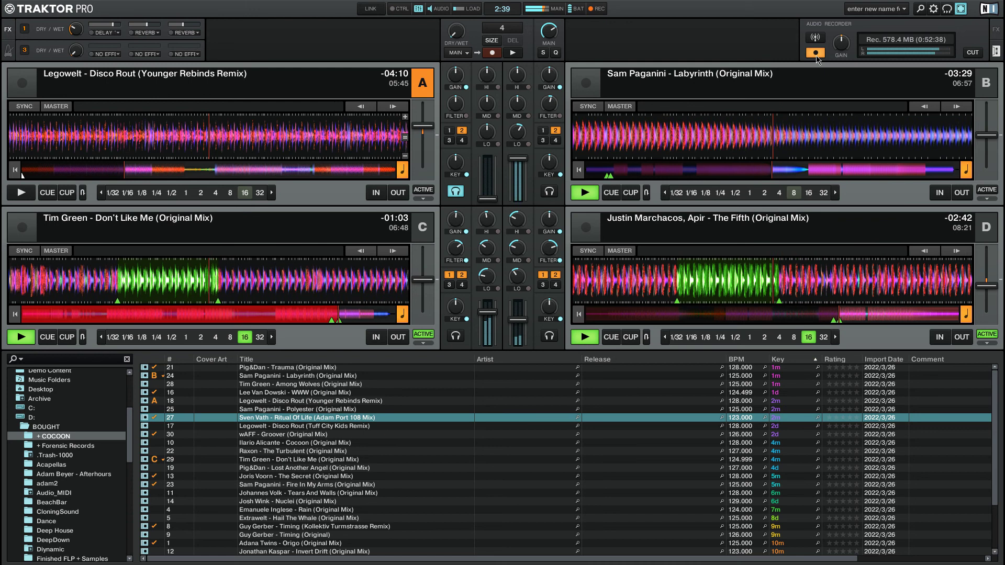
{"action": "key", "text": "Down"}
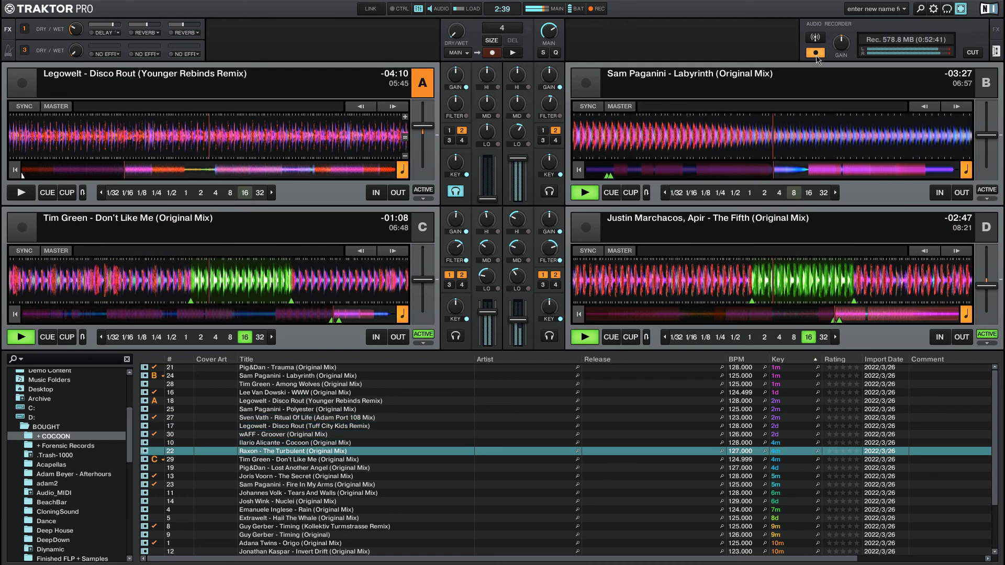
{"action": "key", "text": "ctrl+Left"}
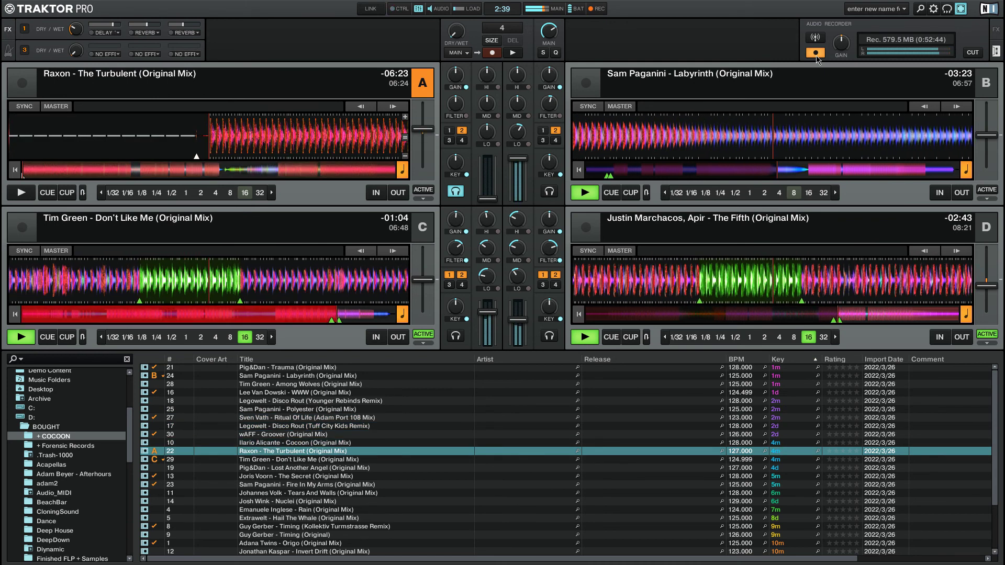
- Preview The Turbulent on deck A, return it to its cue point at the start, and play it from there
{"action": "key", "text": "F3"}
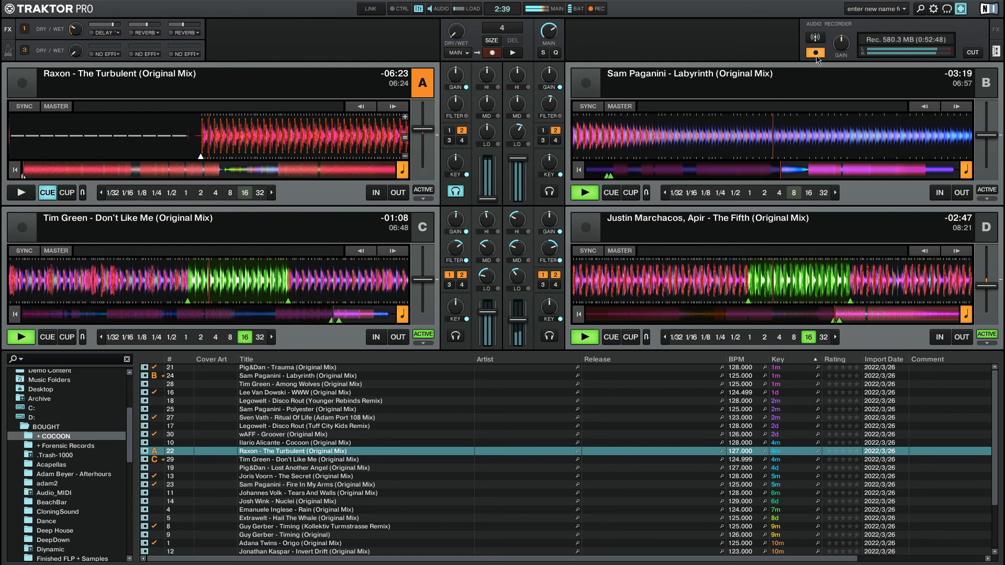
{"action": "key", "text": "F4"}
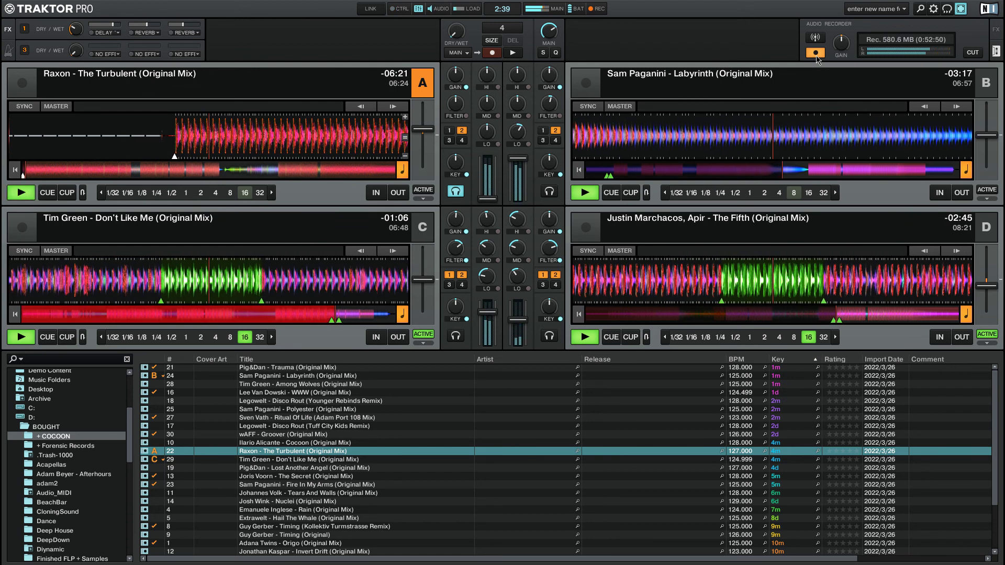
{"action": "key", "text": "F3"}
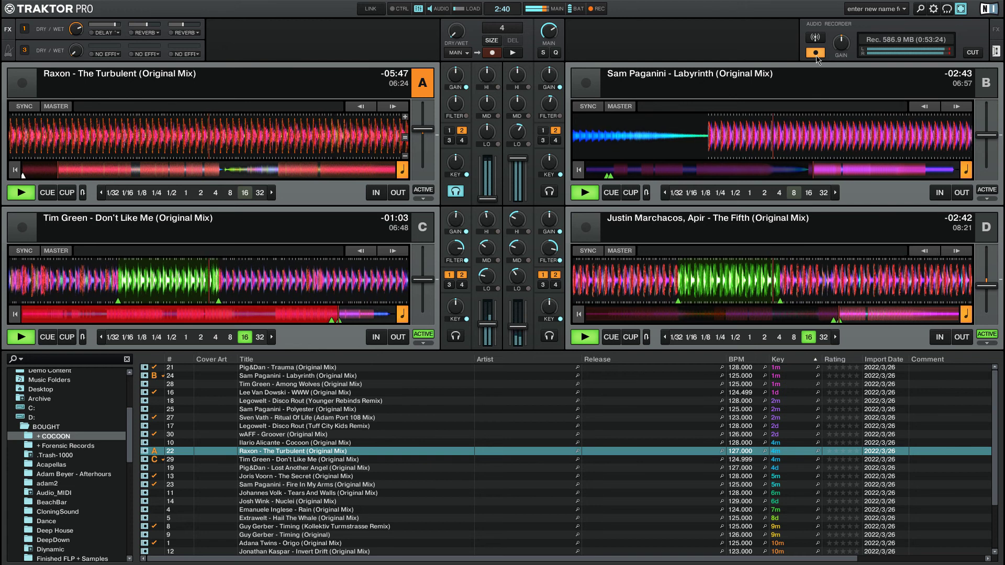
{"action": "key", "text": "shift+q"}
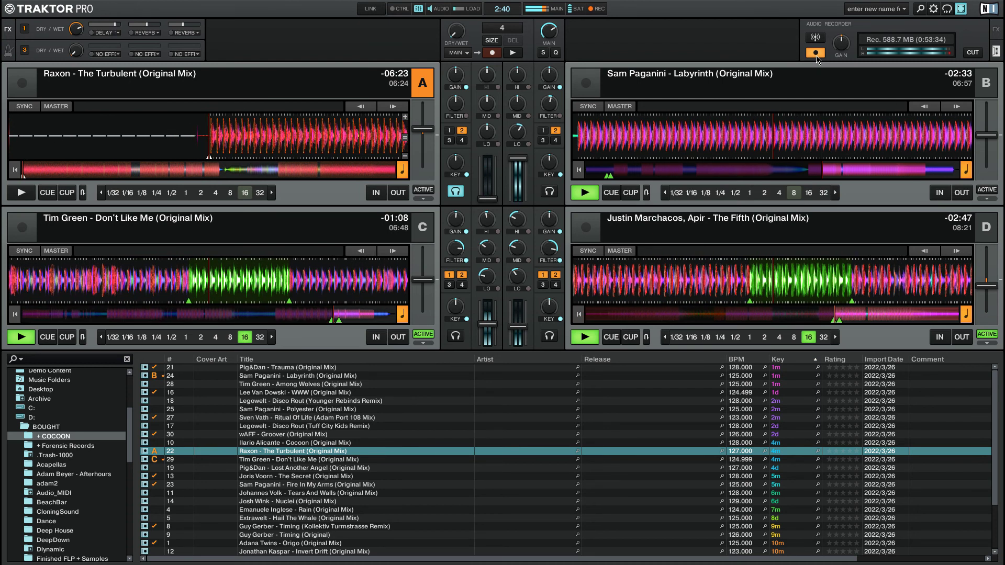
{"action": "key", "text": "space"}
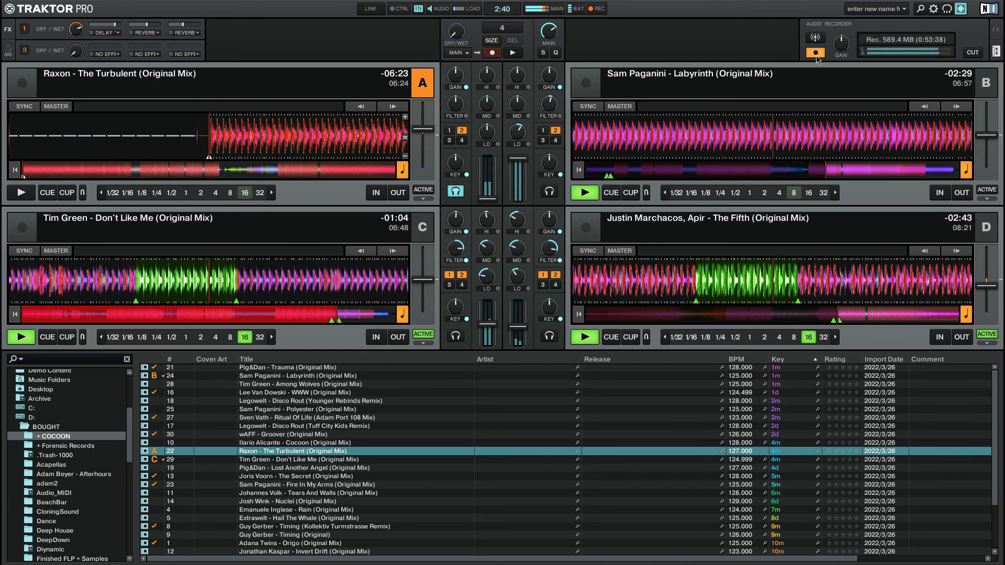
{"action": "key", "text": "space"}
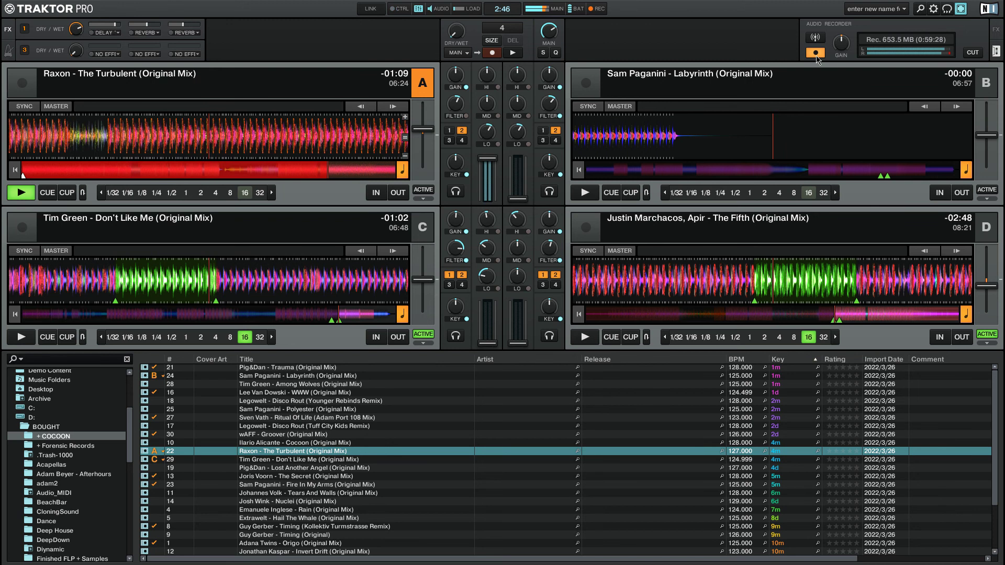
- Find Extrawelt - Hail The Whale (Original Mix) in the COCOON list and load it onto deck B
{"action": "key", "text": "Down"}
{"action": "key", "text": "Down"}
{"action": "key", "text": "Down"}
{"action": "key", "text": "Down"}
{"action": "key", "text": "Down"}
{"action": "key", "text": "Down"}
{"action": "key", "text": "Down"}
{"action": "key", "text": "Down"}
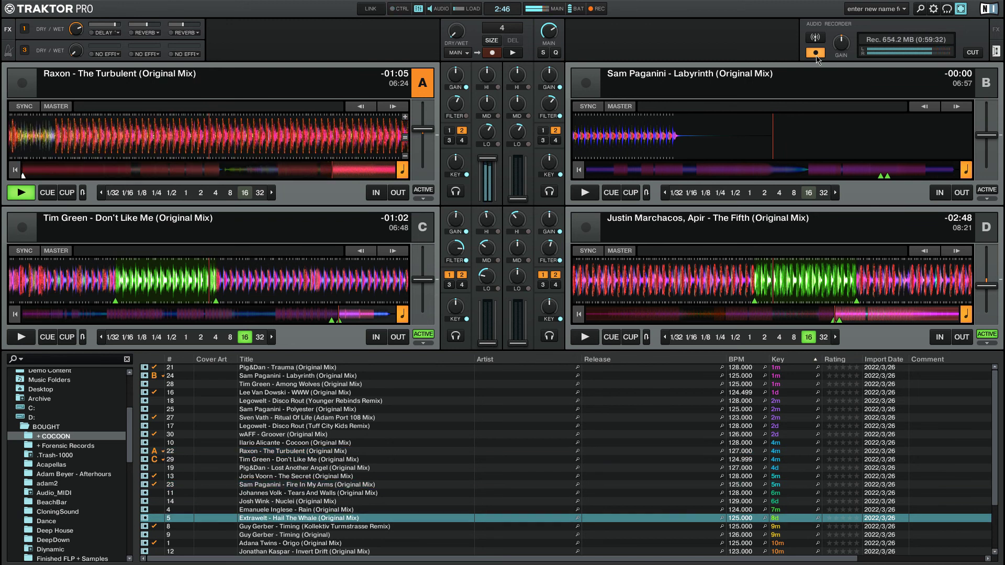
{"action": "key", "text": "ctrl+Right"}
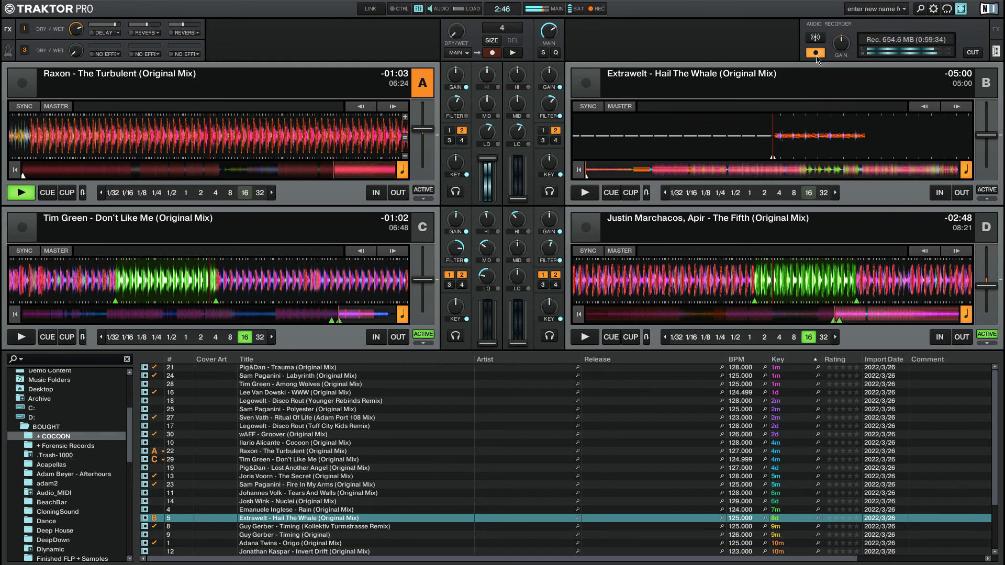
- Turn on headphone monitoring for deck B and cue Hail The Whale near its first beat
{"action": "key", "text": "h"}
{"action": "key", "text": "c"}
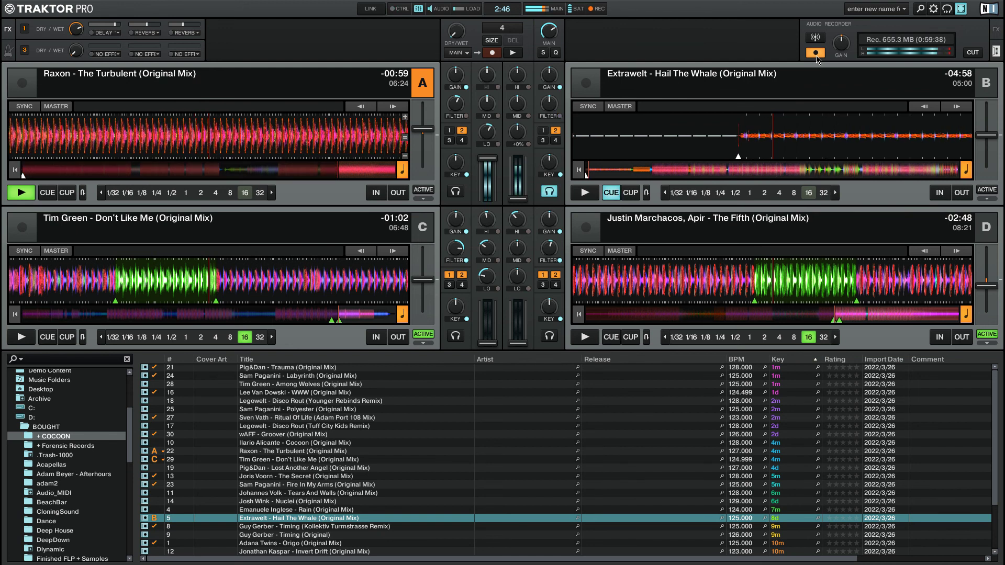
{"action": "key", "text": "c"}
{"action": "key", "text": "c"}
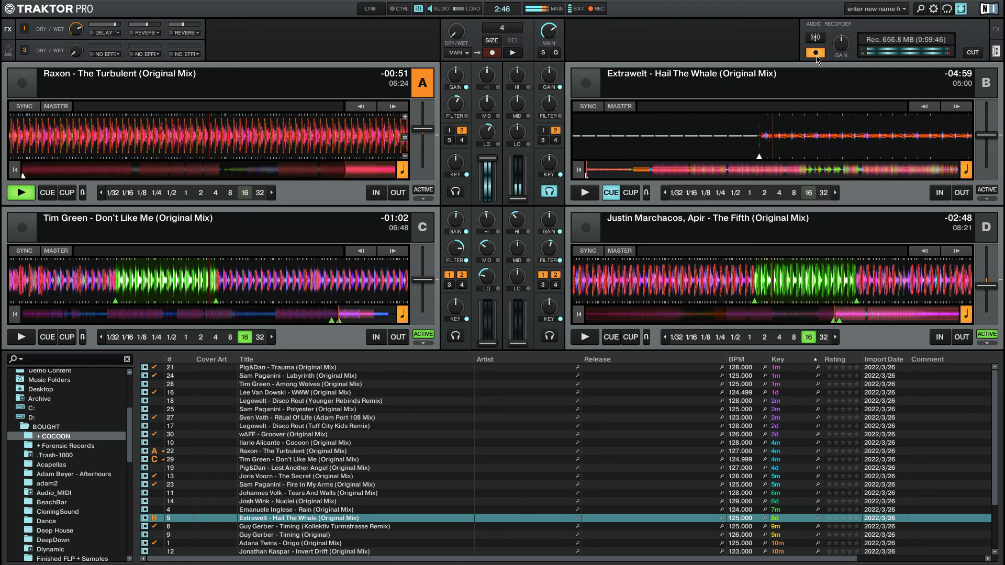
{"action": "key", "text": "space"}
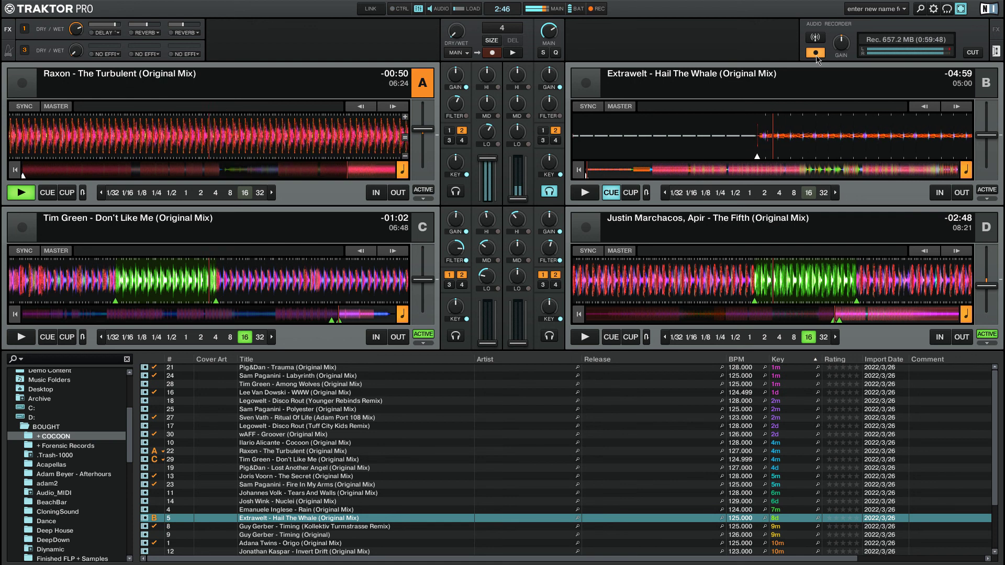